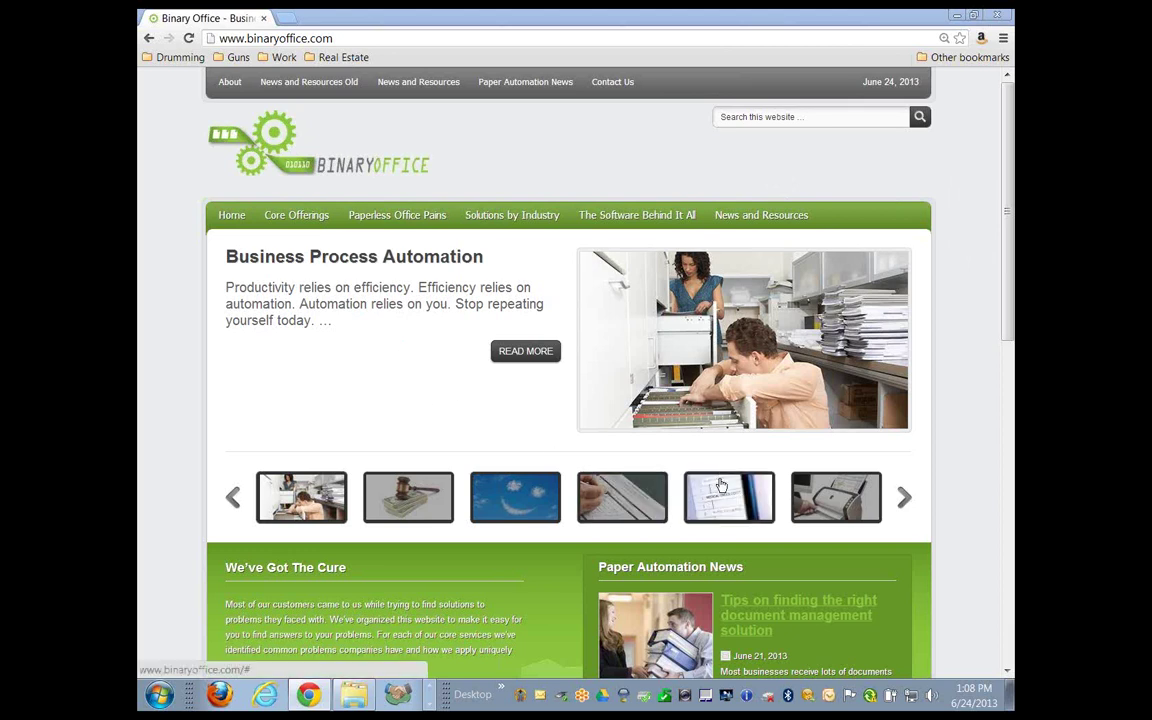
Step: Show the Automated Data Collection carousel slide, then leave the browser for the Windows desktop
{"action": "left_click", "coordinate": [721, 485]}
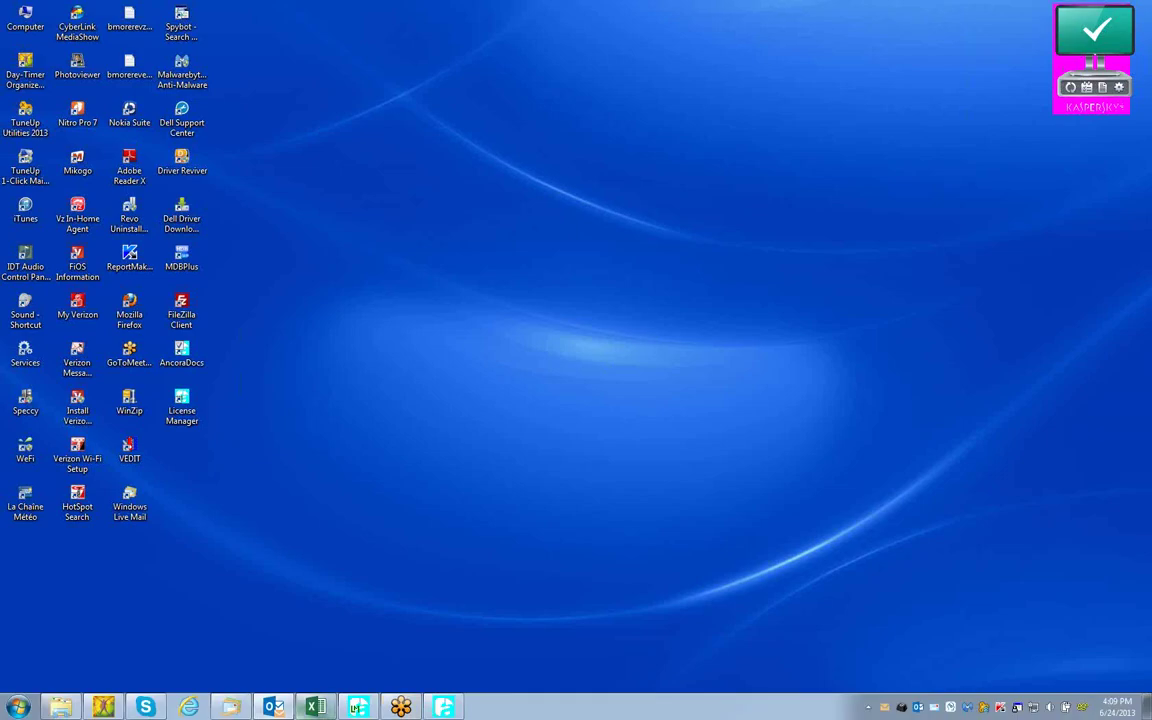
{"action": "mouse_move", "coordinate": [273, 710]}
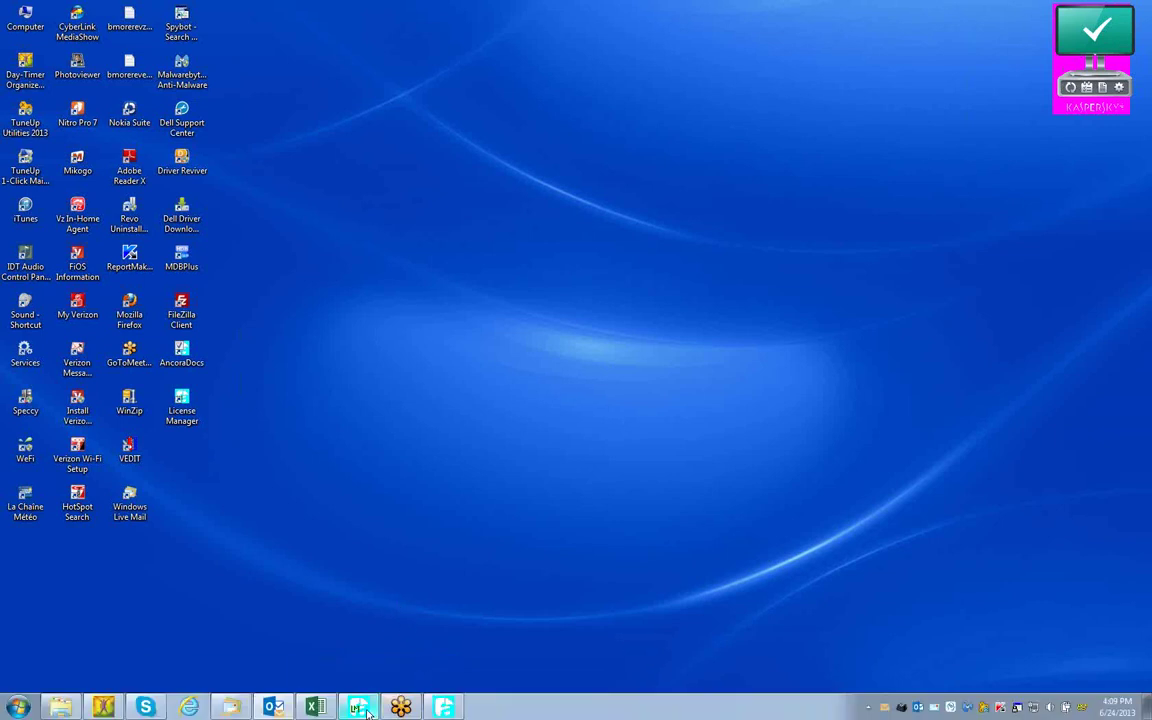
{"action": "mouse_move", "coordinate": [367, 712]}
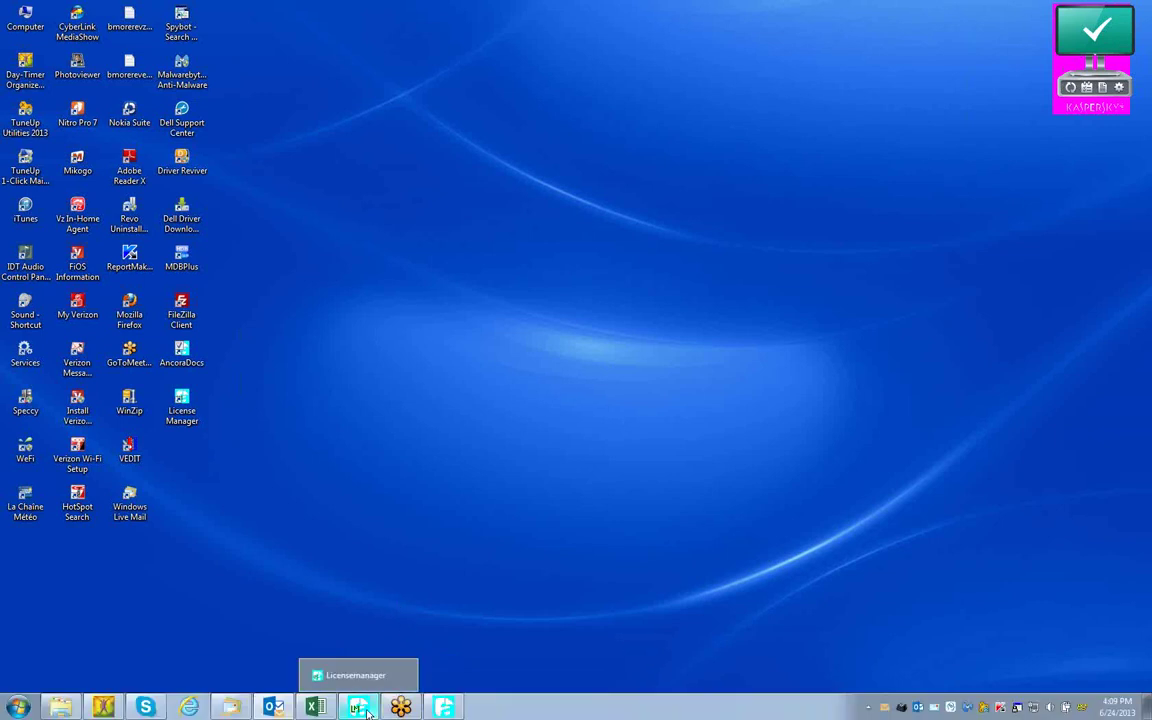
Step: Bring up the InvoiceDemo project and select the General template to show its properties and field regions
{"action": "left_click", "coordinate": [443, 708]}
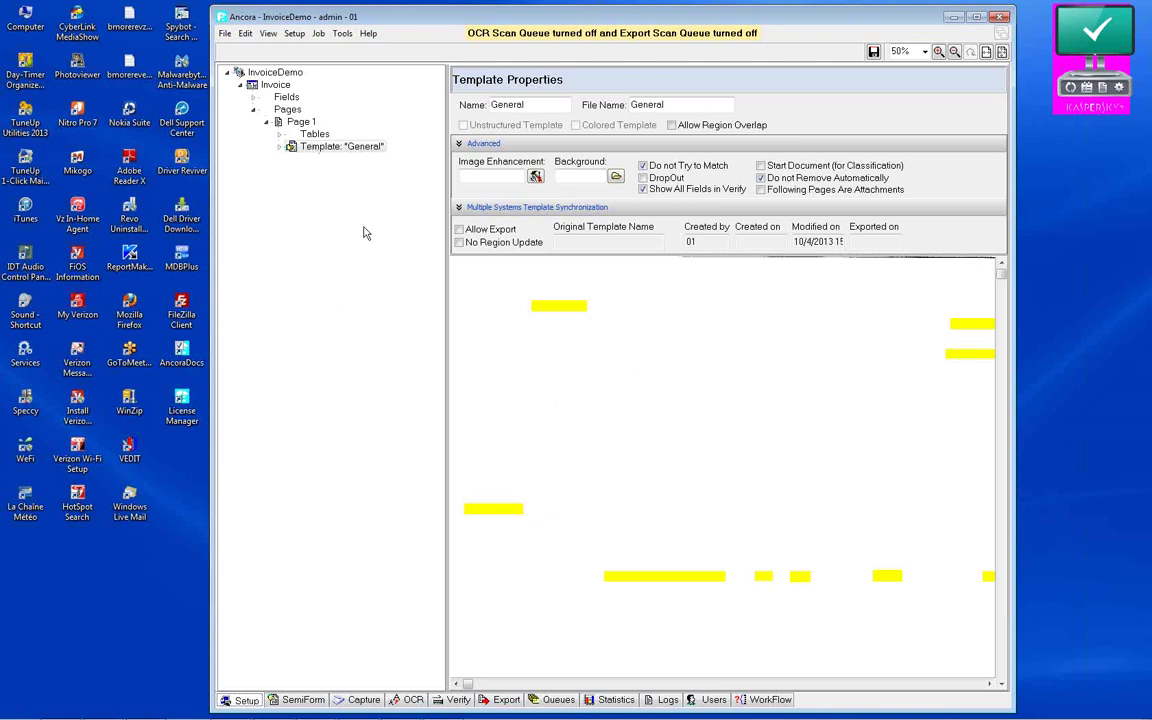
{"action": "left_click", "coordinate": [321, 148]}
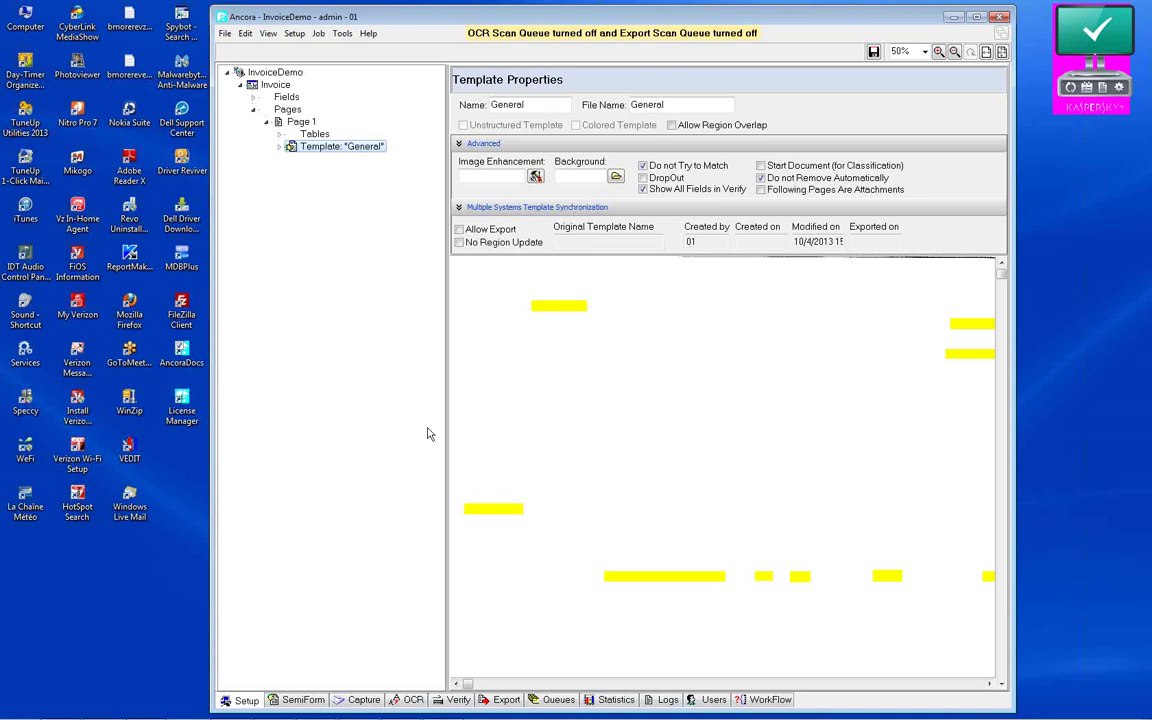
Step: Start a new capture job with Adex.tif, Backer Rod.tif and Mason2.tif as its pages
{"action": "left_click", "coordinate": [364, 701]}
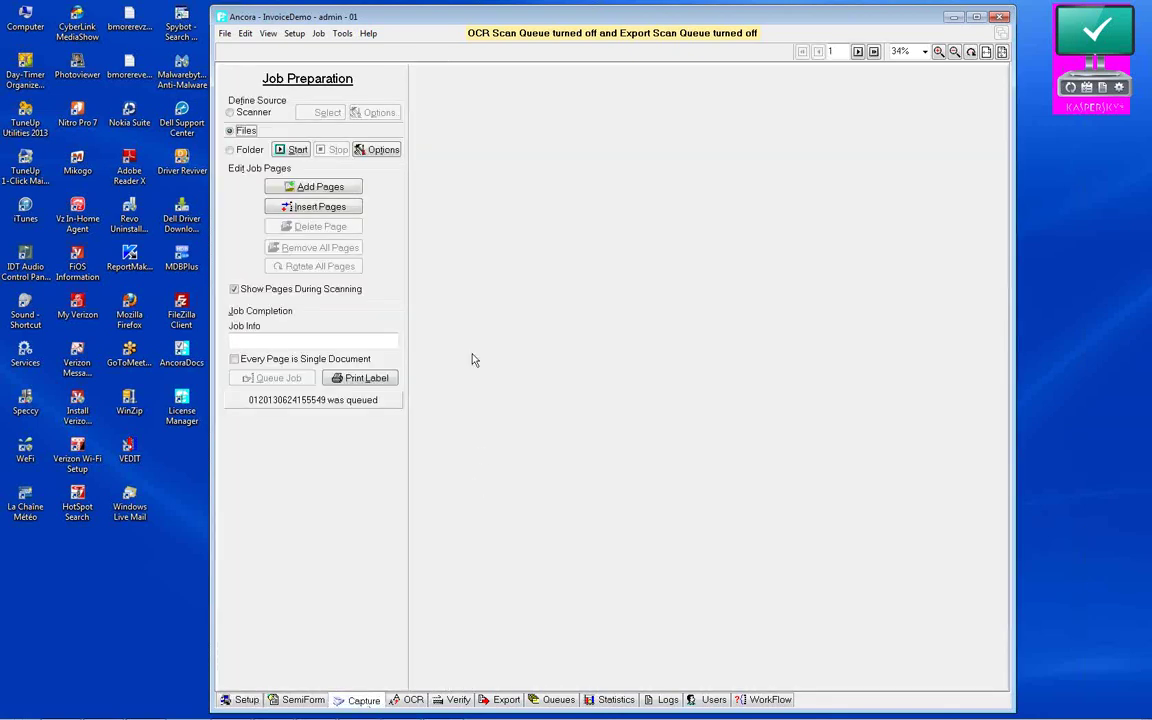
{"action": "left_click", "coordinate": [318, 190]}
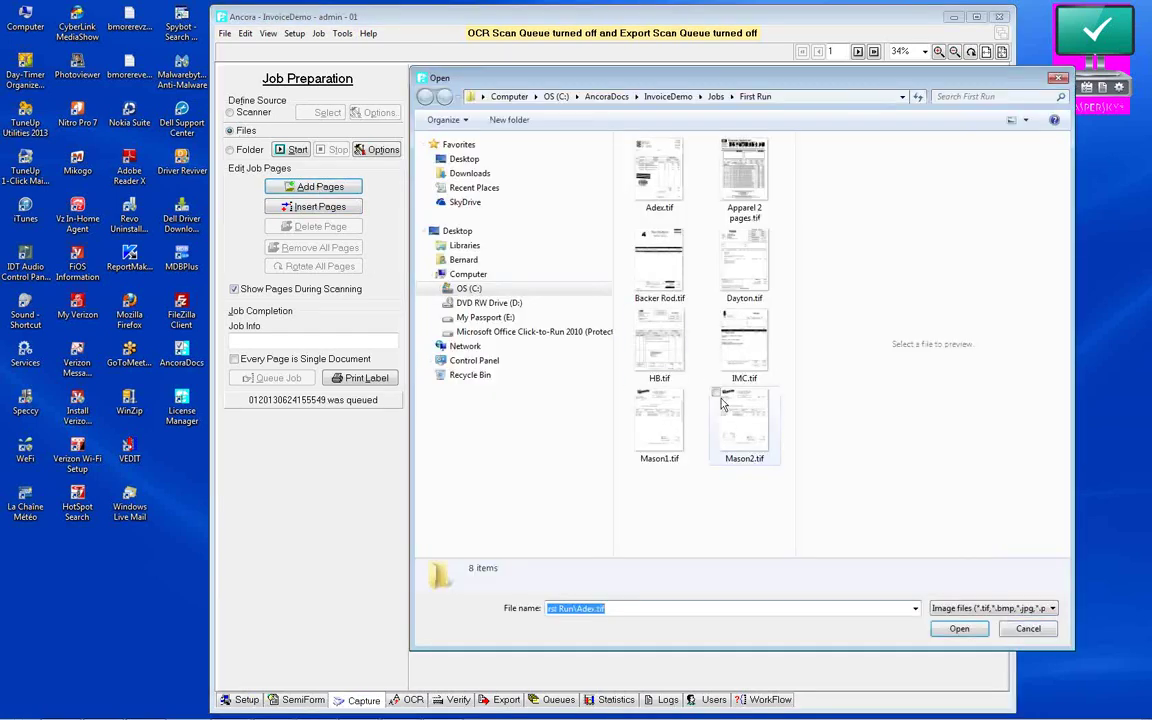
{"action": "left_click", "coordinate": [660, 190]}
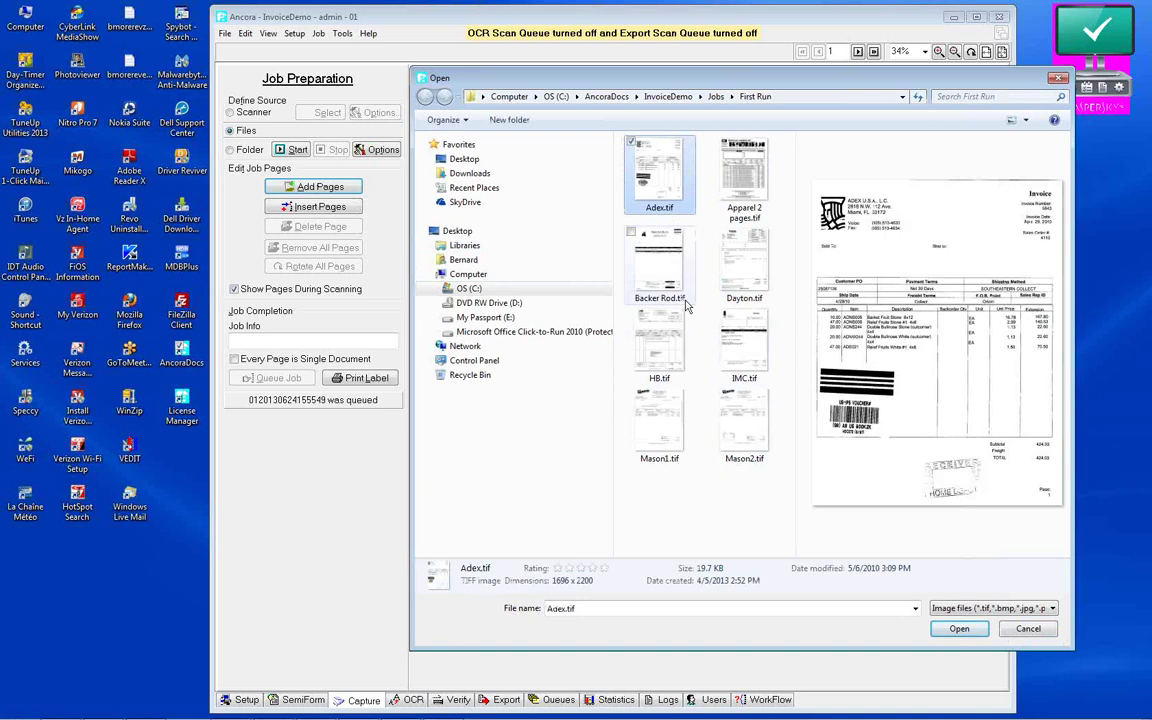
{"action": "left_click", "coordinate": [660, 262], "text": "ctrl"}
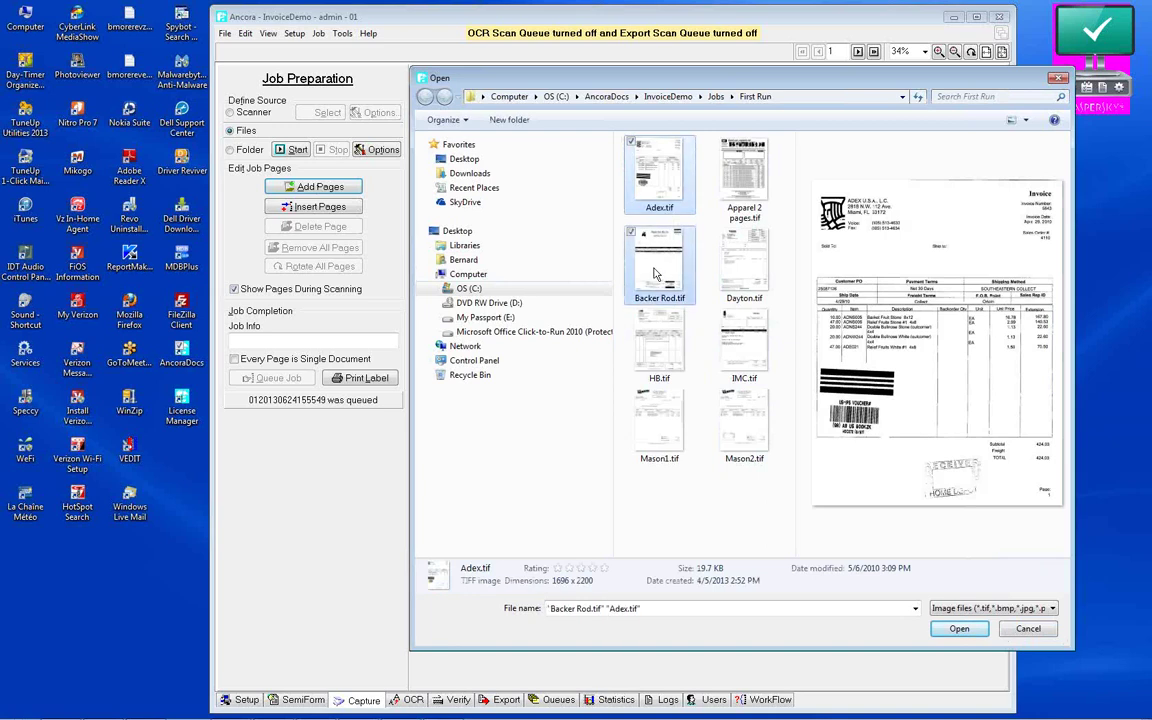
{"action": "left_click", "coordinate": [737, 437], "text": "ctrl"}
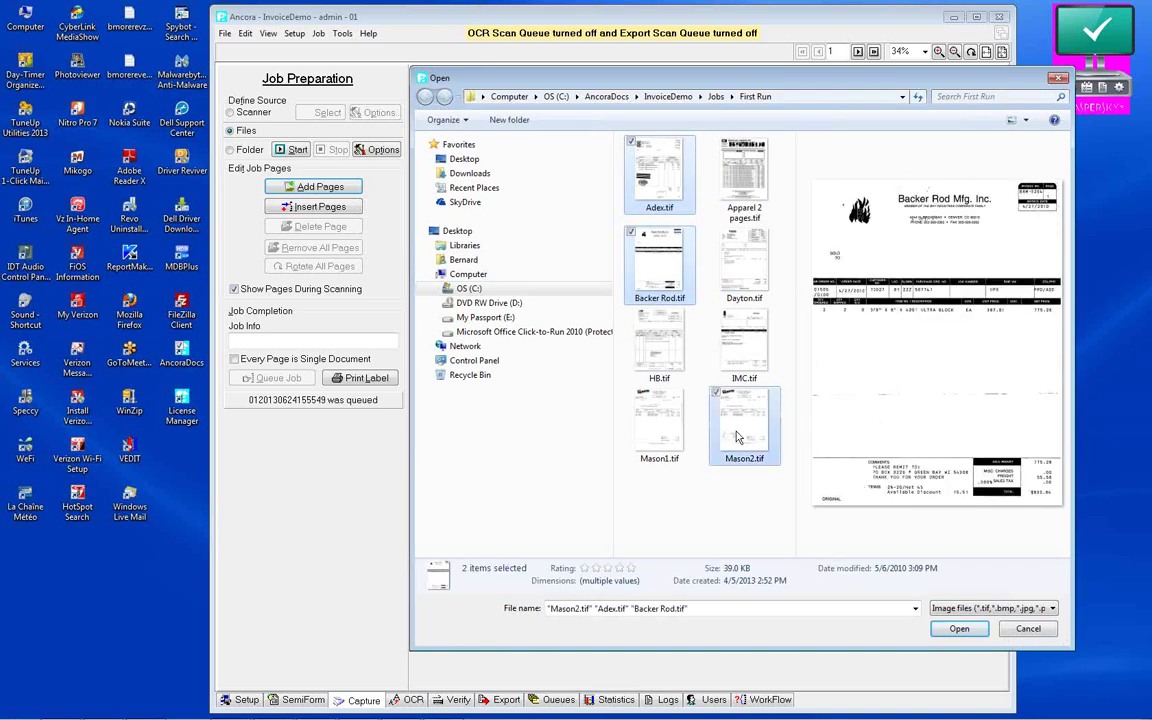
{"action": "left_click", "coordinate": [955, 629]}
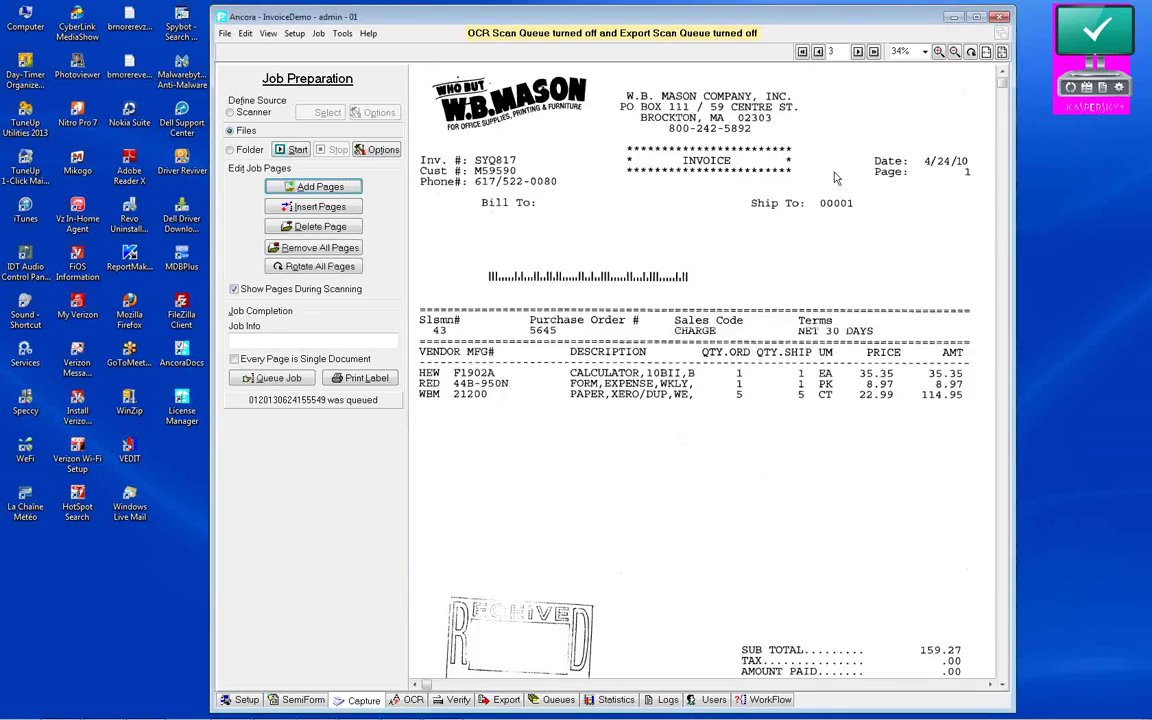
Step: Go back to the ADEX page, set every page as a single document, and queue the job
{"action": "left_click", "coordinate": [818, 52]}
{"action": "left_click", "coordinate": [818, 52]}
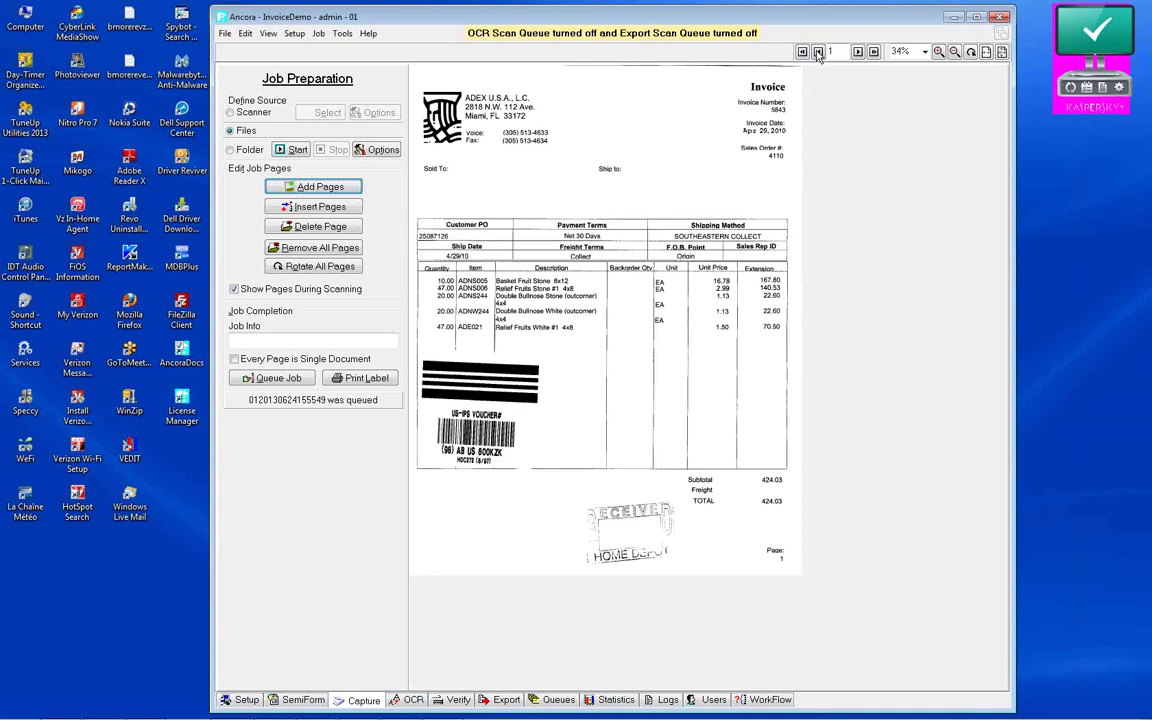
{"action": "left_click", "coordinate": [234, 360]}
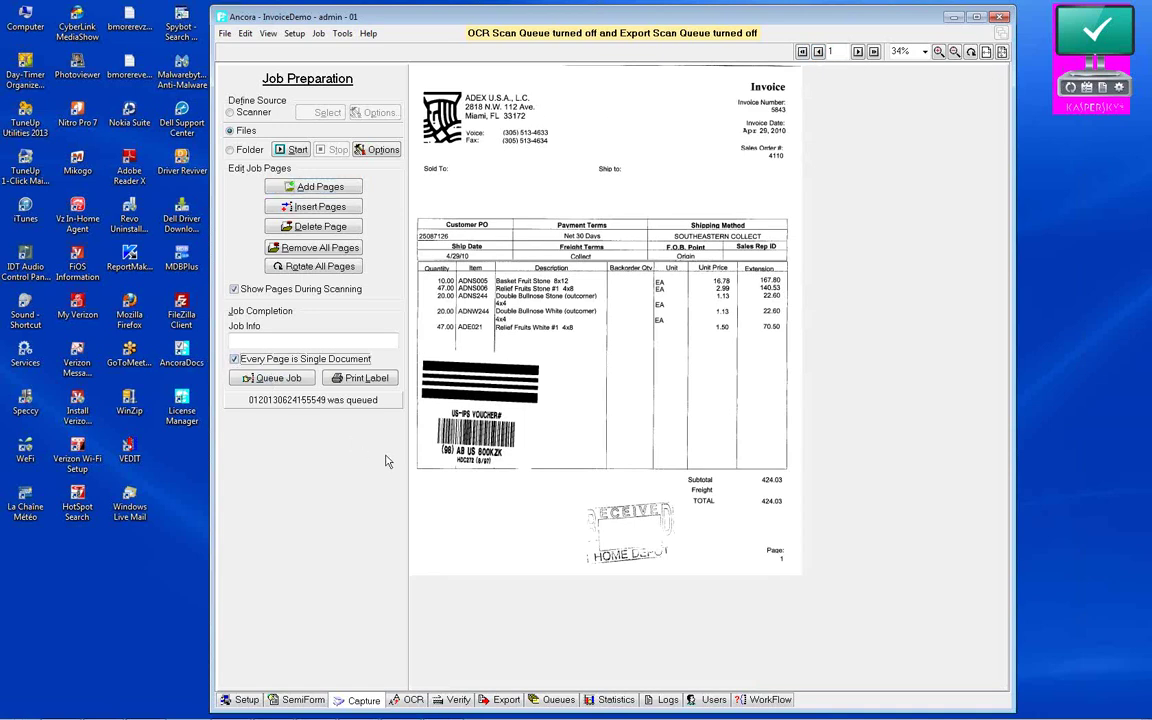
{"action": "left_click", "coordinate": [279, 378]}
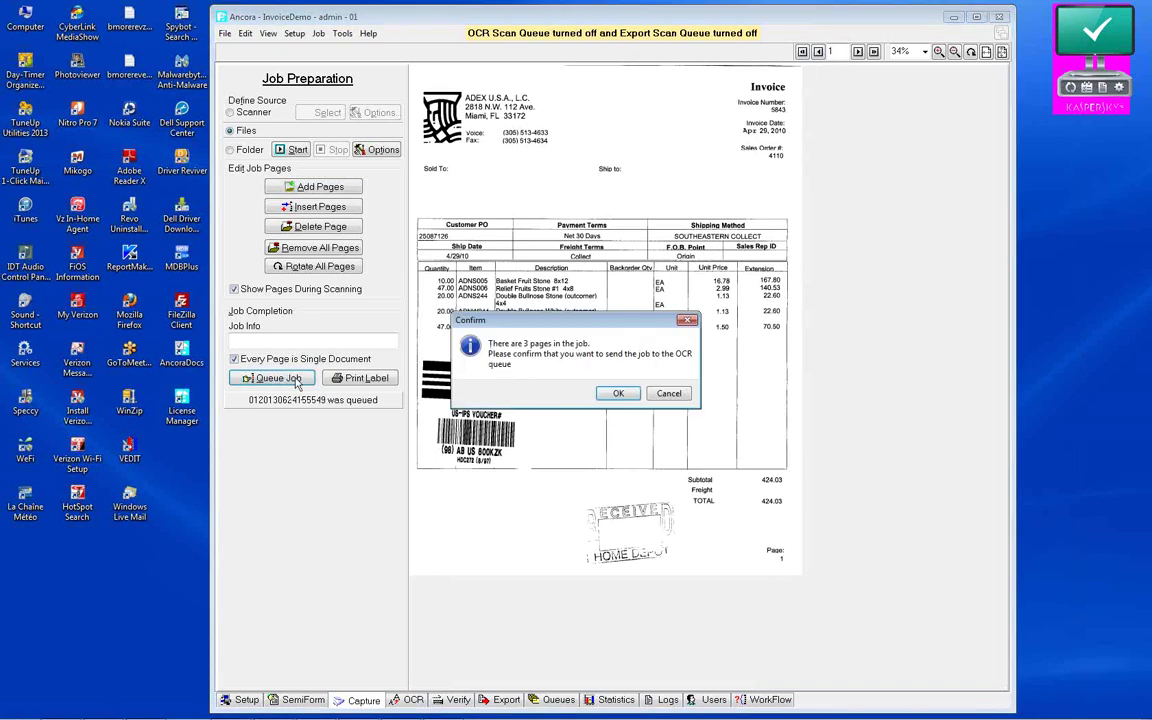
{"action": "left_click", "coordinate": [610, 394]}
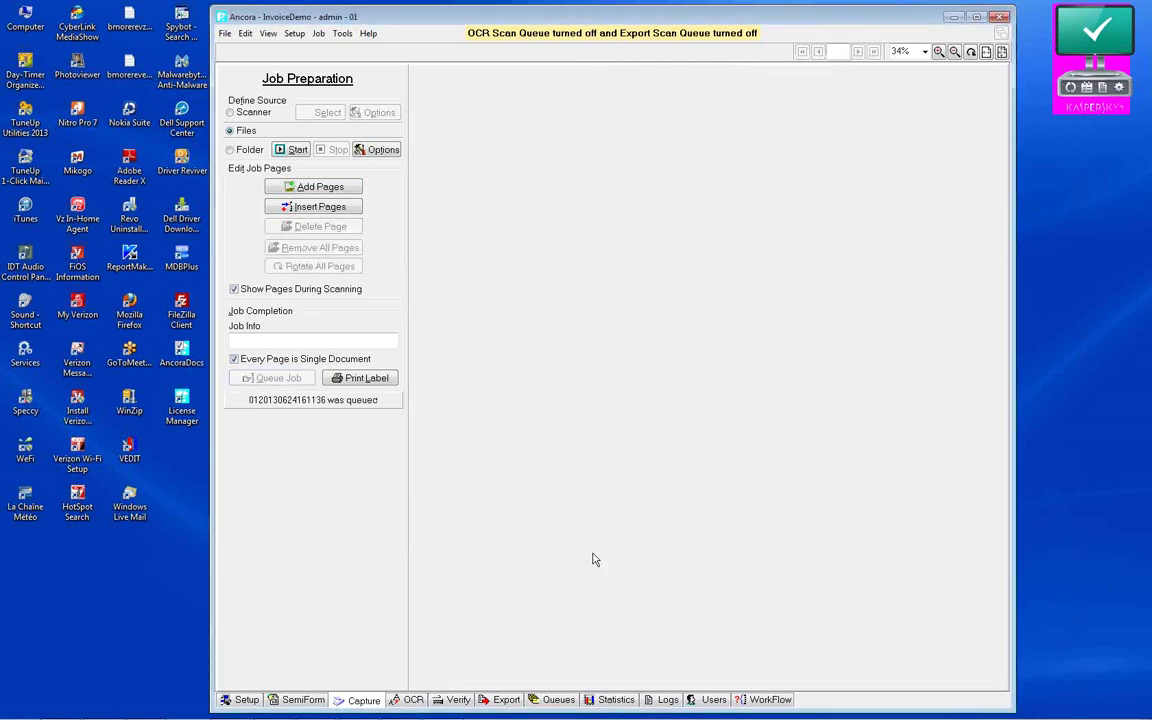
Step: Follow the OCR log as all three pages match the General template, finishing in 21.41 seconds
{"action": "left_click", "coordinate": [405, 700]}
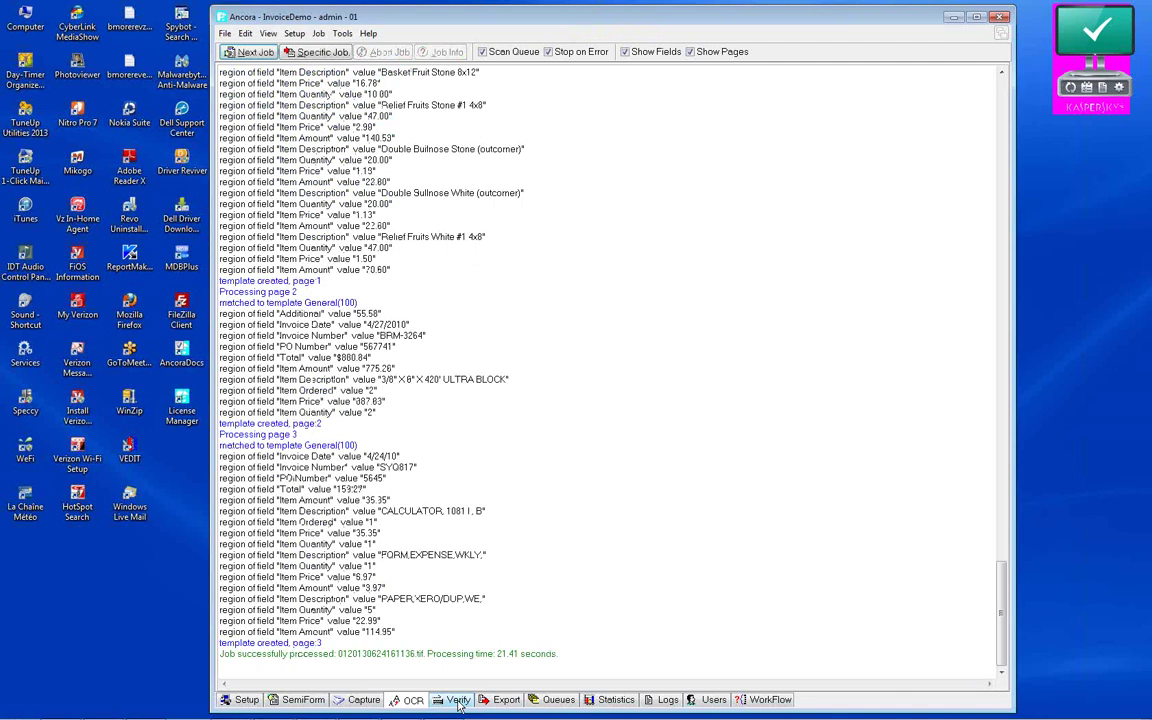
Step: Switch to the Verify page, still empty, with the processed invoice jobs waiting
{"action": "left_click", "coordinate": [457, 700]}
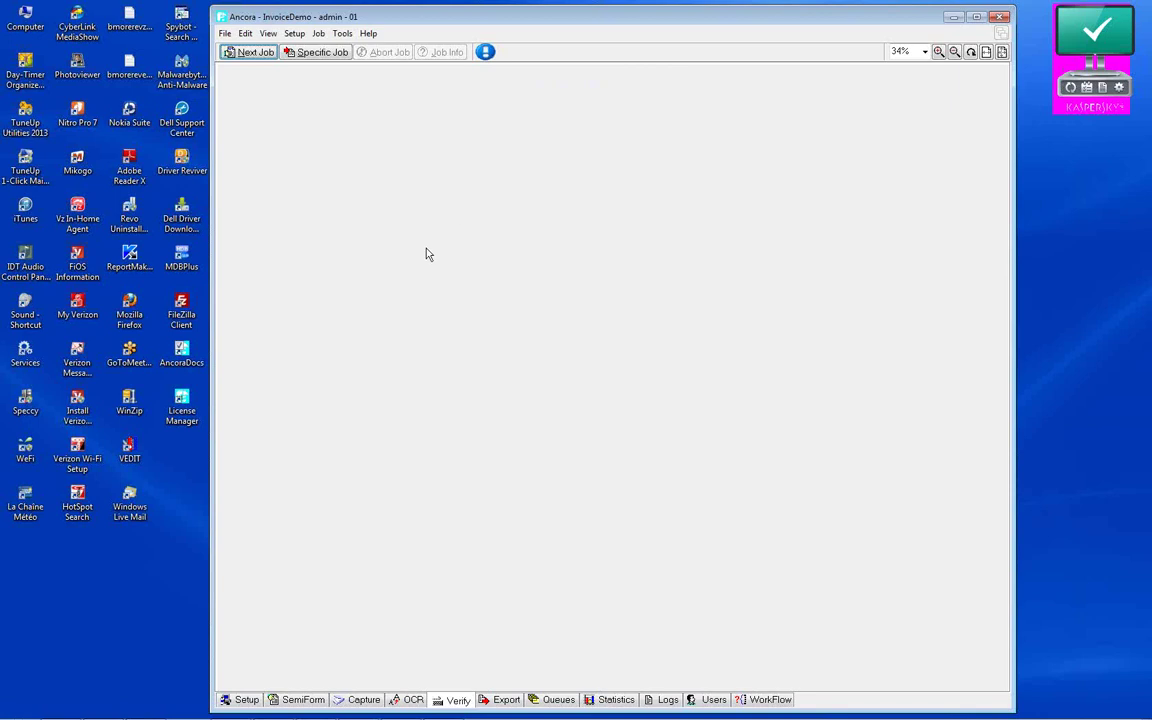
Step: Verify the job, filling Vendor Name with ADEX USA LC and Backer Rod Mfg, then show Setup
{"action": "left_click", "coordinate": [252, 54]}
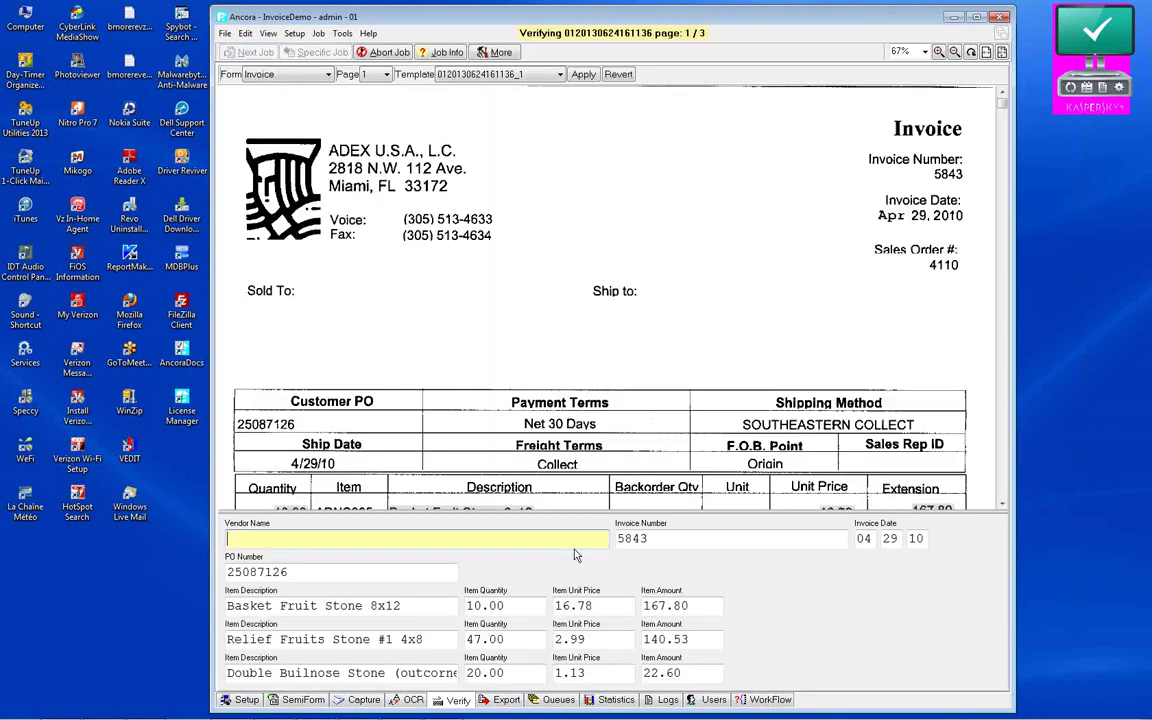
{"action": "left_click", "coordinate": [355, 138]}
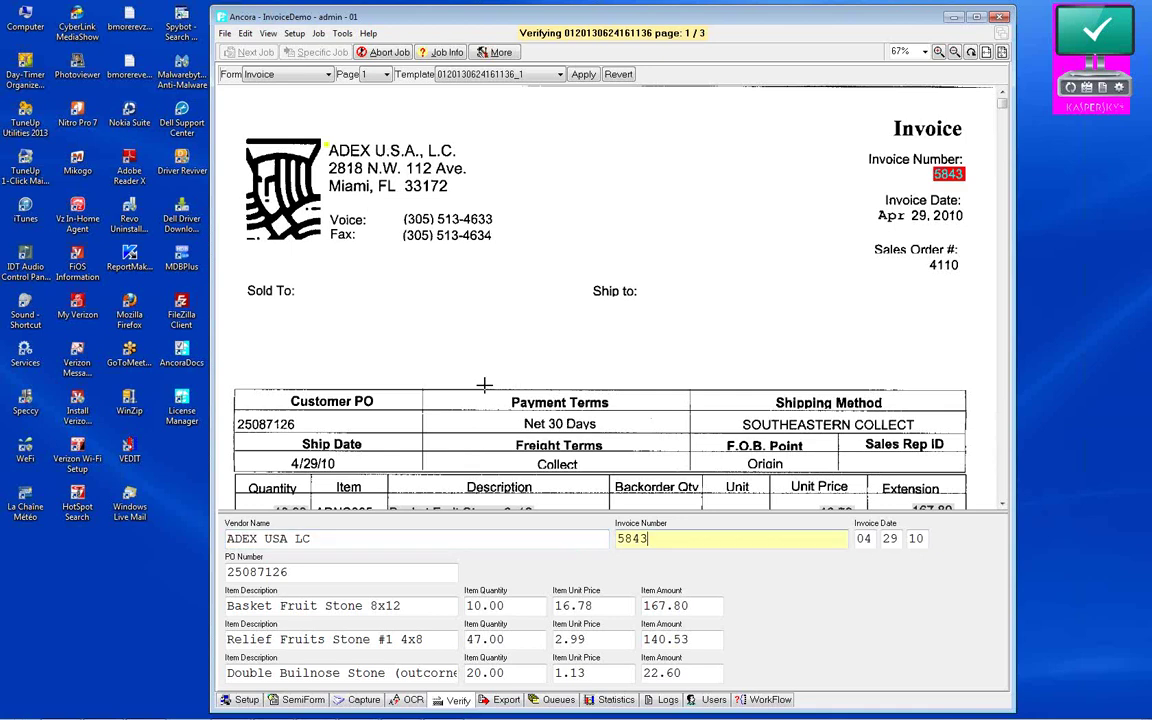
{"action": "key", "text": "Return"}
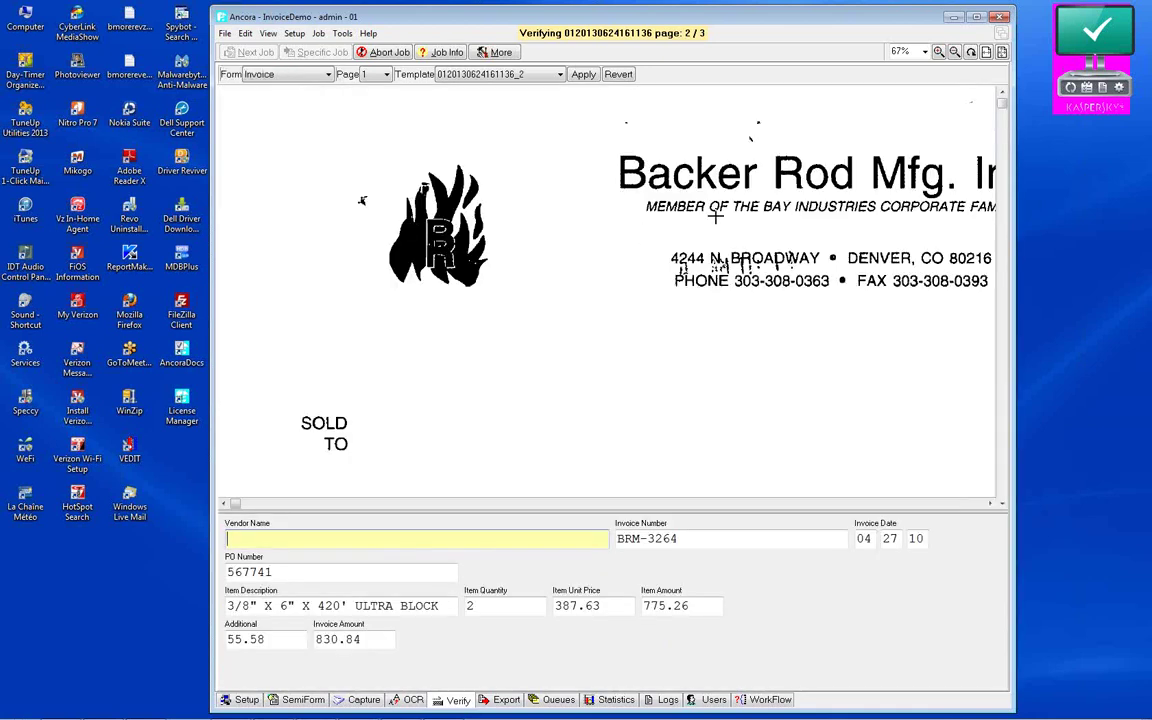
{"action": "left_click", "coordinate": [986, 52]}
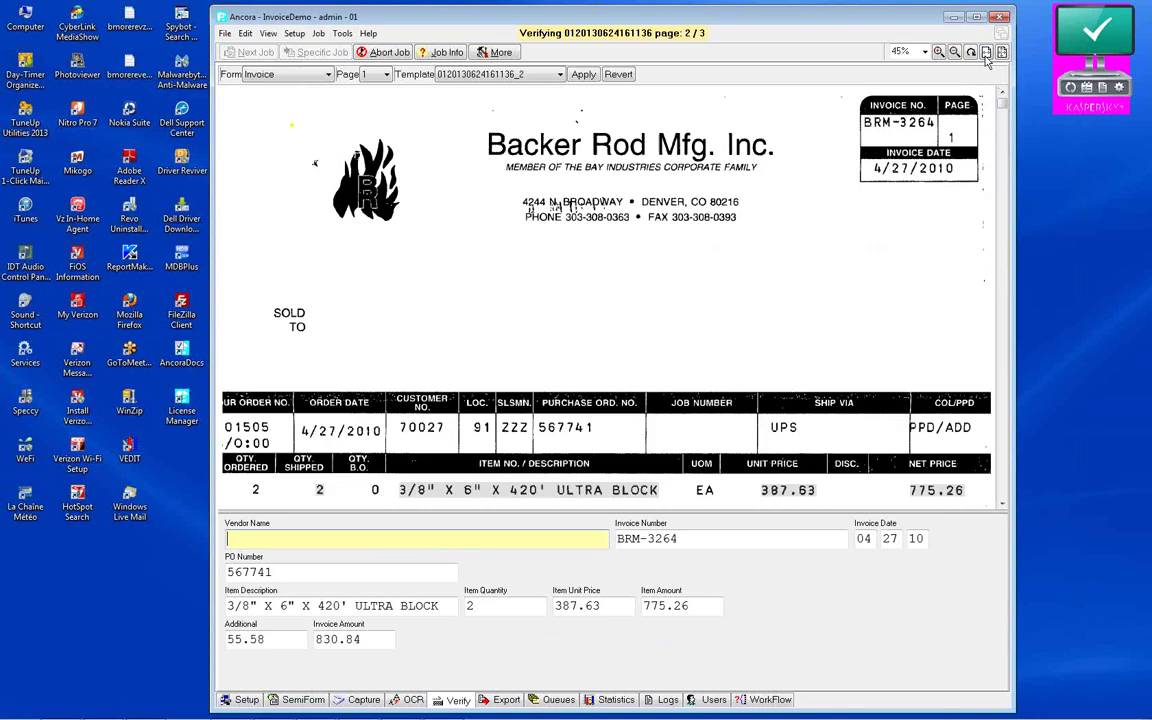
{"action": "left_click", "coordinate": [567, 148]}
{"action": "key", "text": "Return"}
{"action": "key", "text": "Return"}
{"action": "key", "text": "Return"}
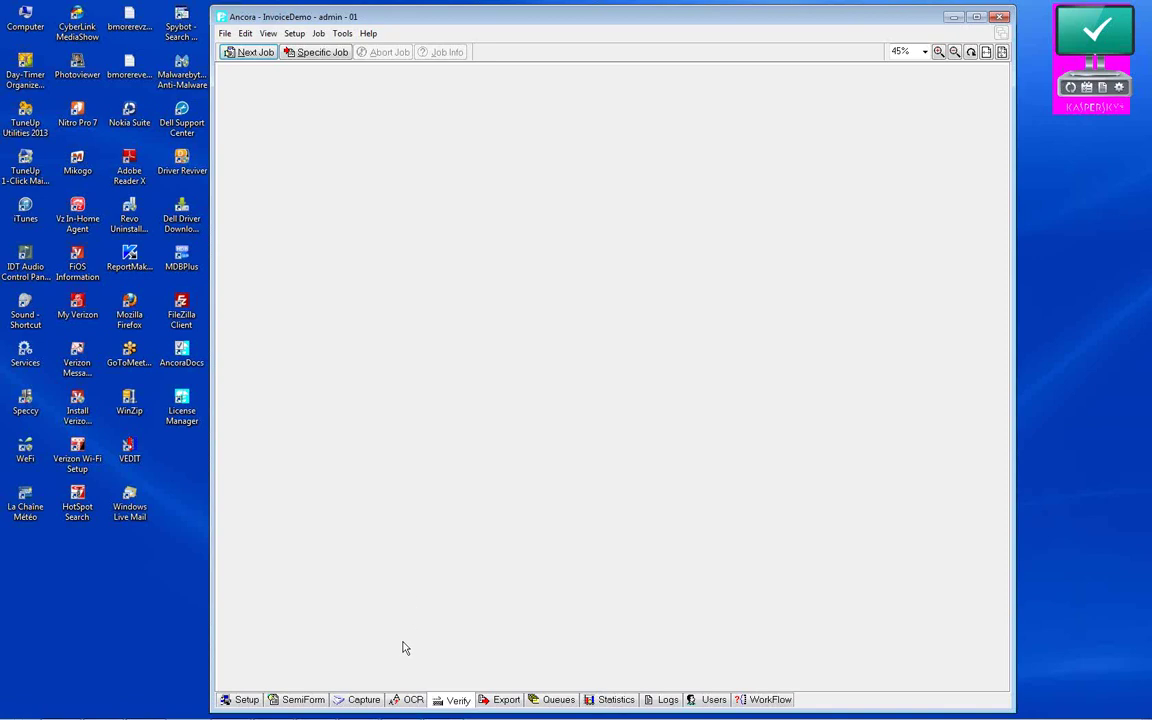
{"action": "left_click", "coordinate": [244, 703]}
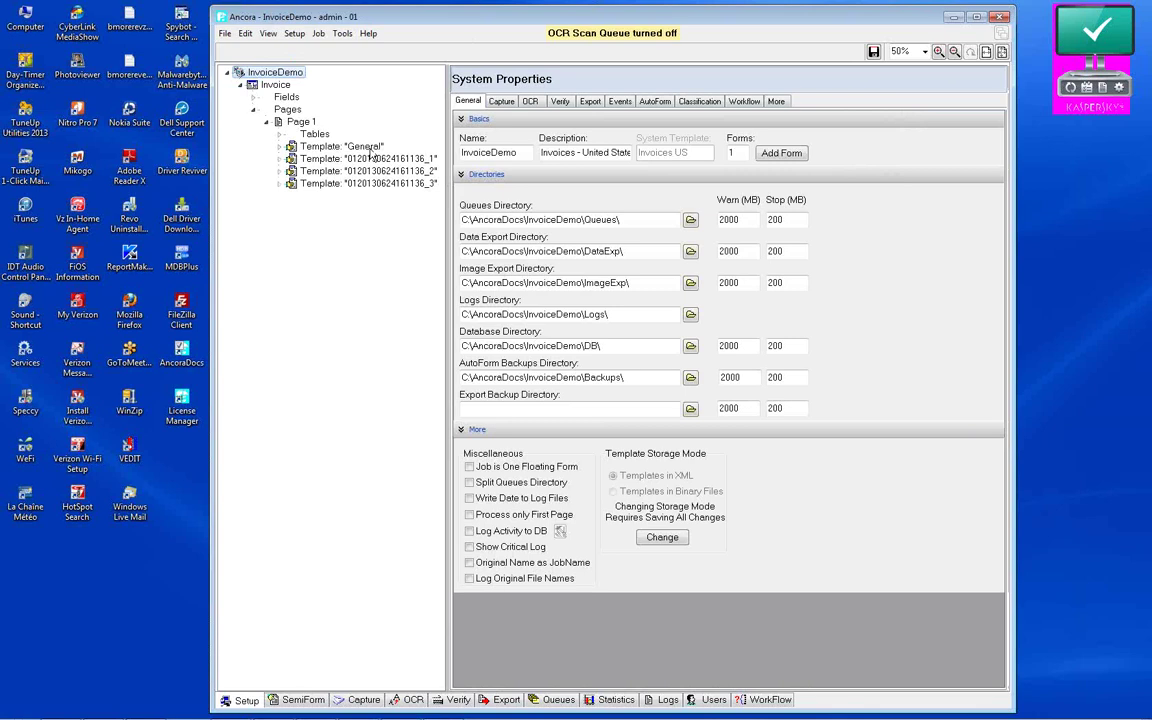
Step: Review the General template, then templates _1, _2 and _3, ending on the W.B. Mason template
{"action": "left_click", "coordinate": [360, 147]}
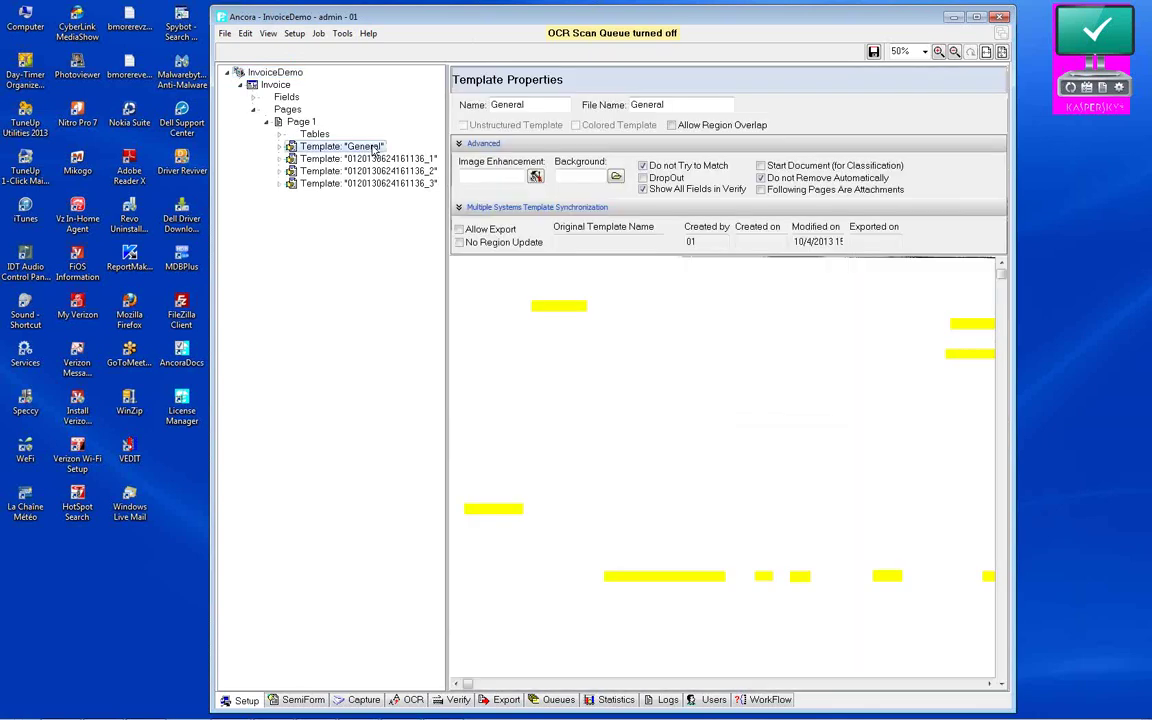
{"action": "left_click", "coordinate": [383, 160]}
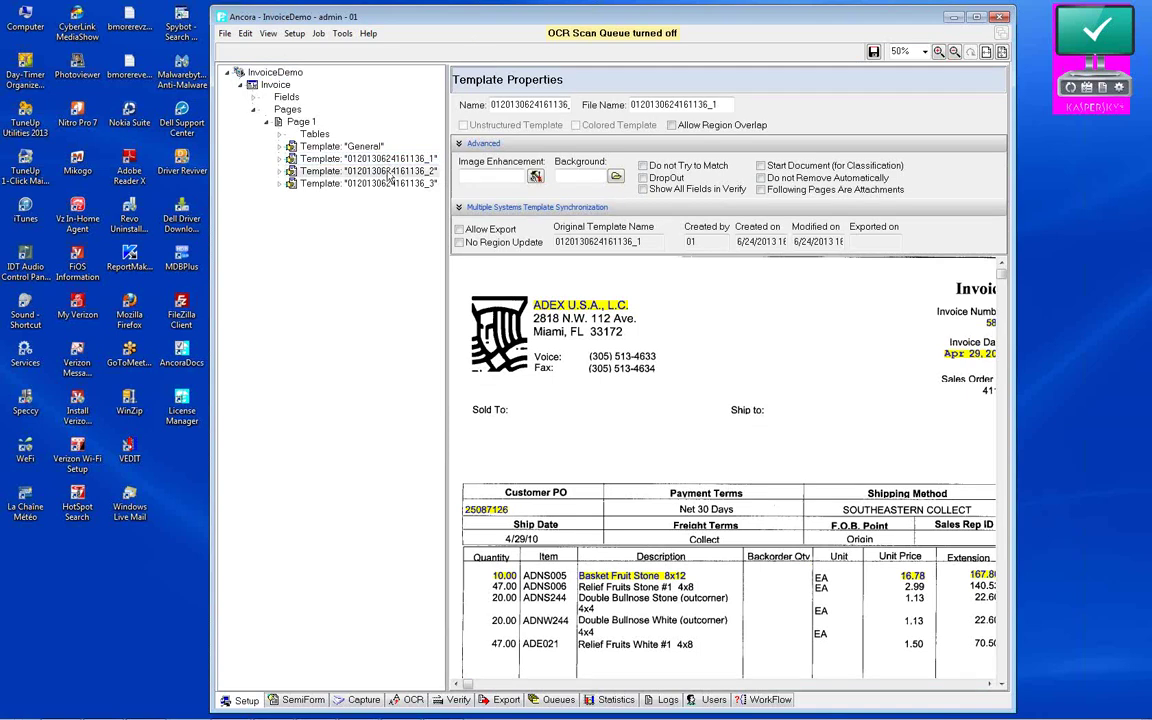
{"action": "left_click", "coordinate": [387, 172]}
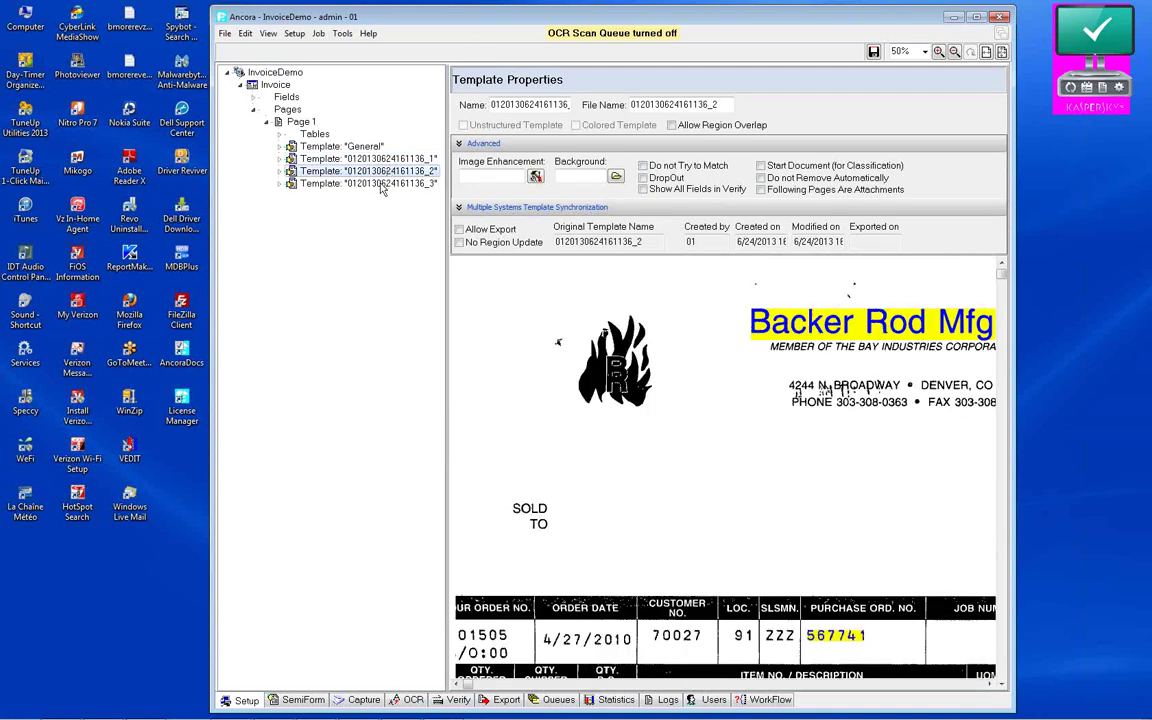
{"action": "left_click", "coordinate": [381, 185]}
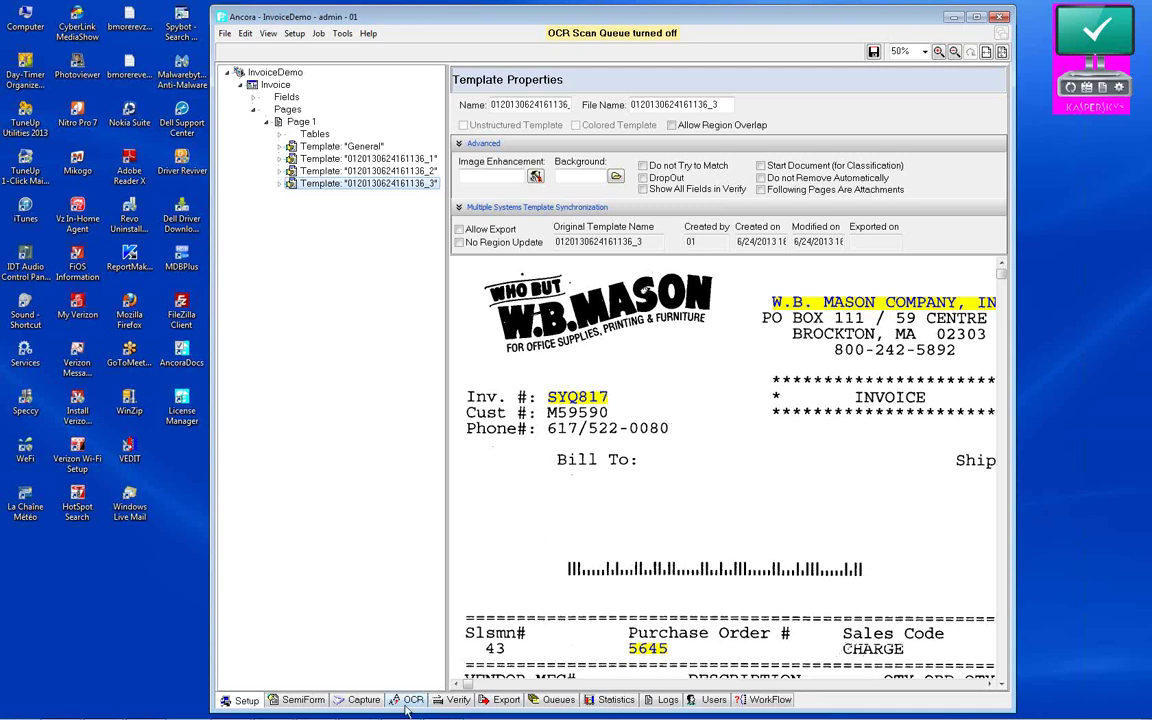
Step: Add Mason4.tif from Jobs > Second Run as a one-page capture job and queue it for OCR
{"action": "left_click", "coordinate": [362, 700]}
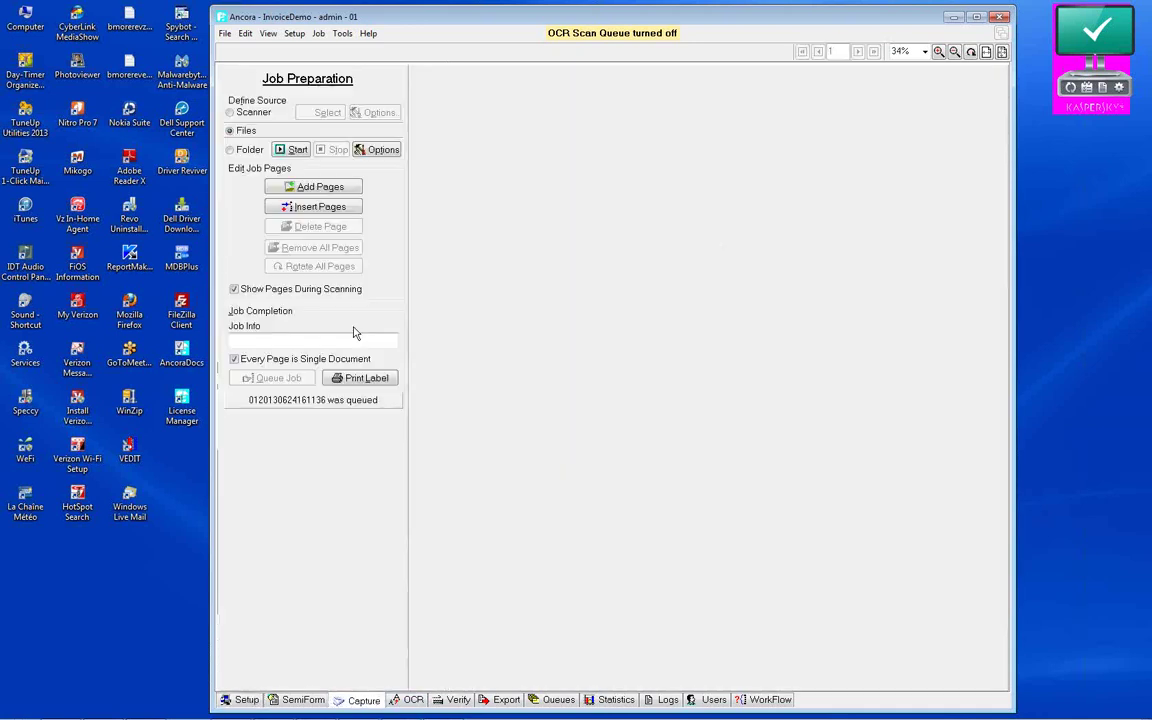
{"action": "left_click", "coordinate": [352, 189]}
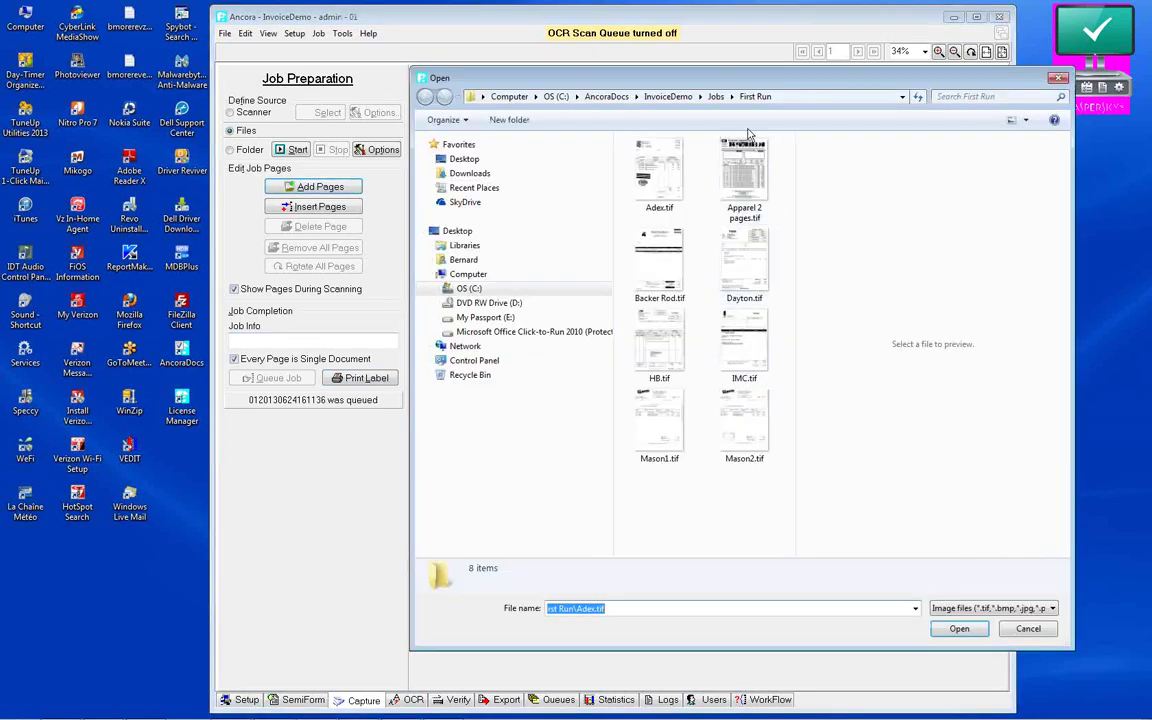
{"action": "left_click", "coordinate": [733, 96]}
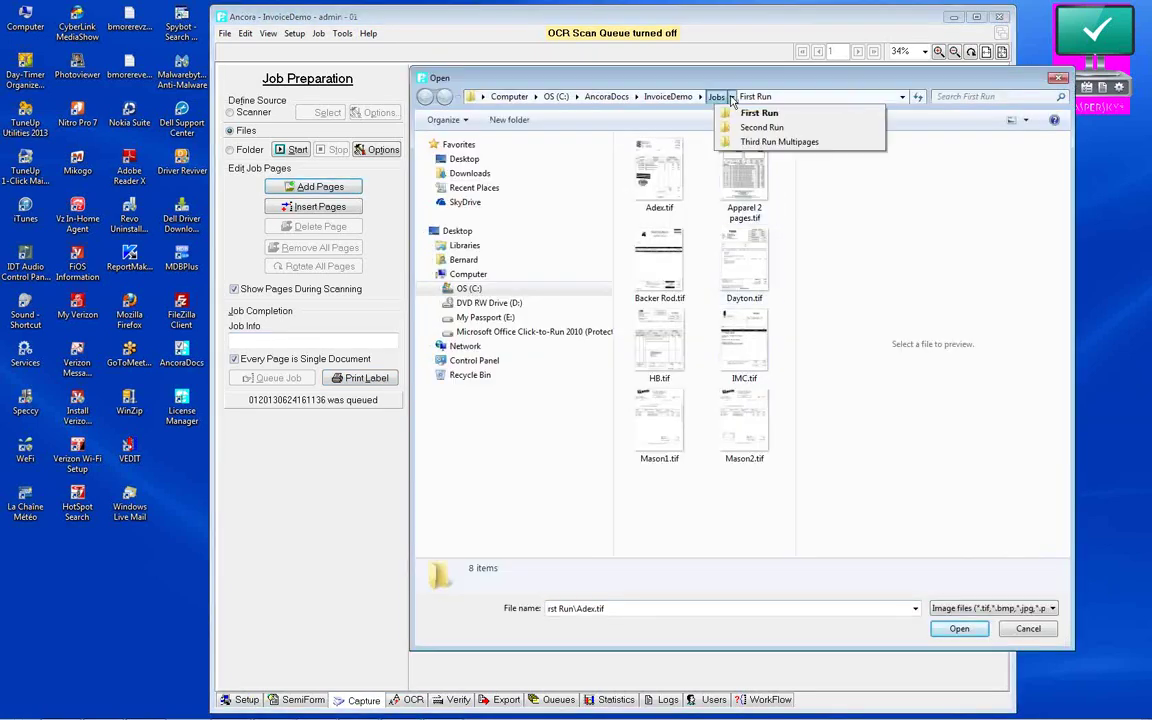
{"action": "left_click", "coordinate": [750, 108]}
{"action": "left_click", "coordinate": [733, 96]}
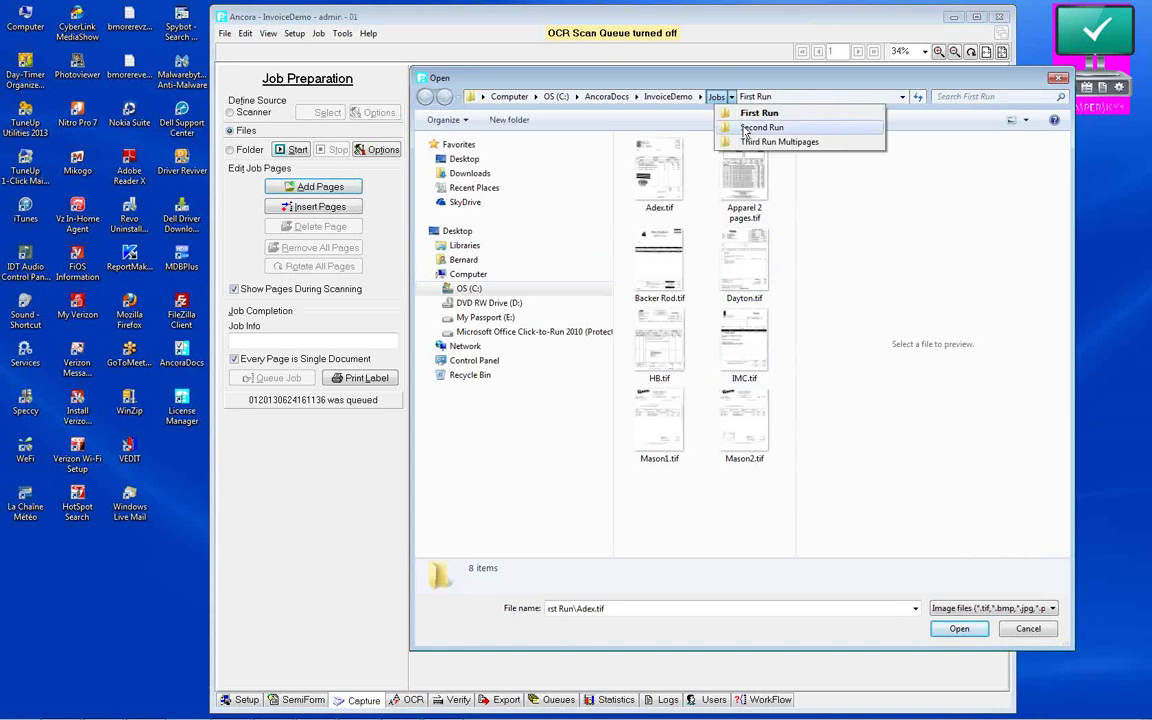
{"action": "left_click", "coordinate": [748, 123]}
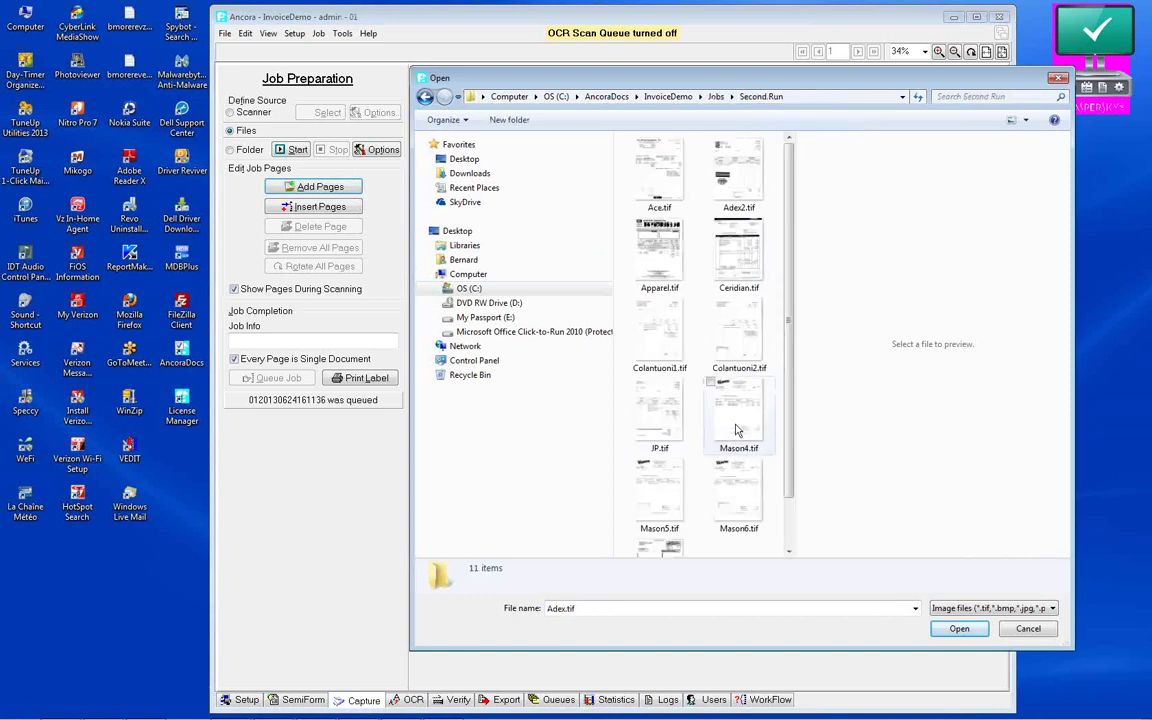
{"action": "left_click", "coordinate": [737, 429]}
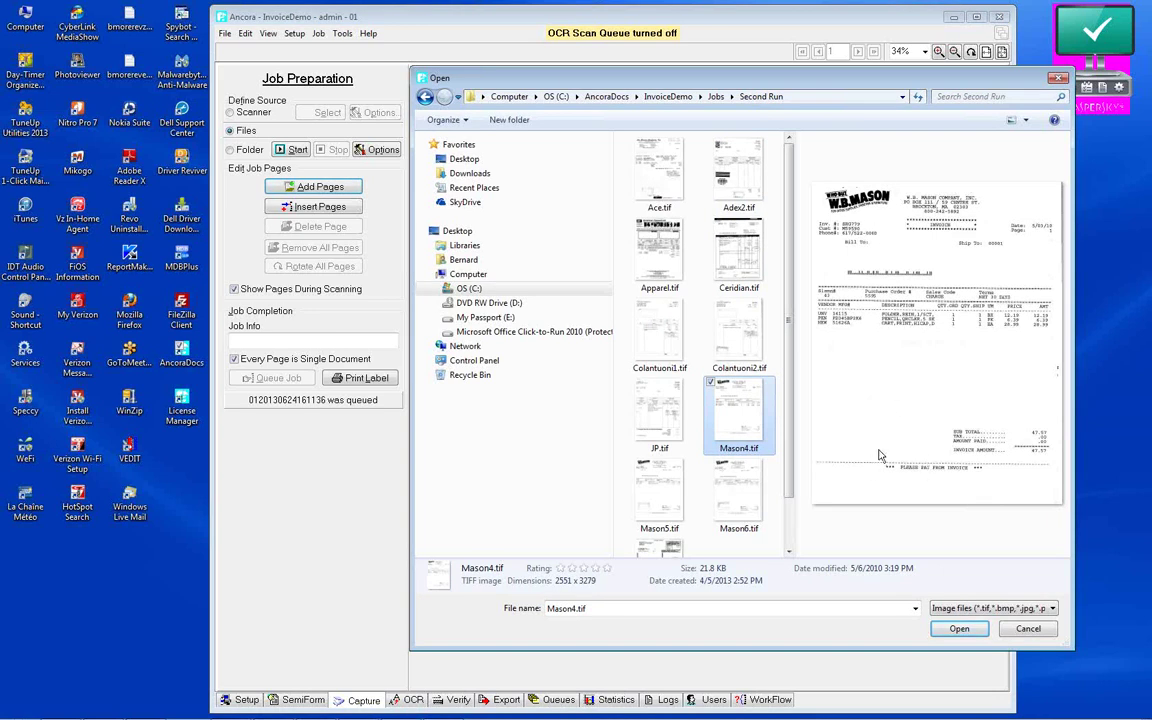
{"action": "key", "text": "Return"}
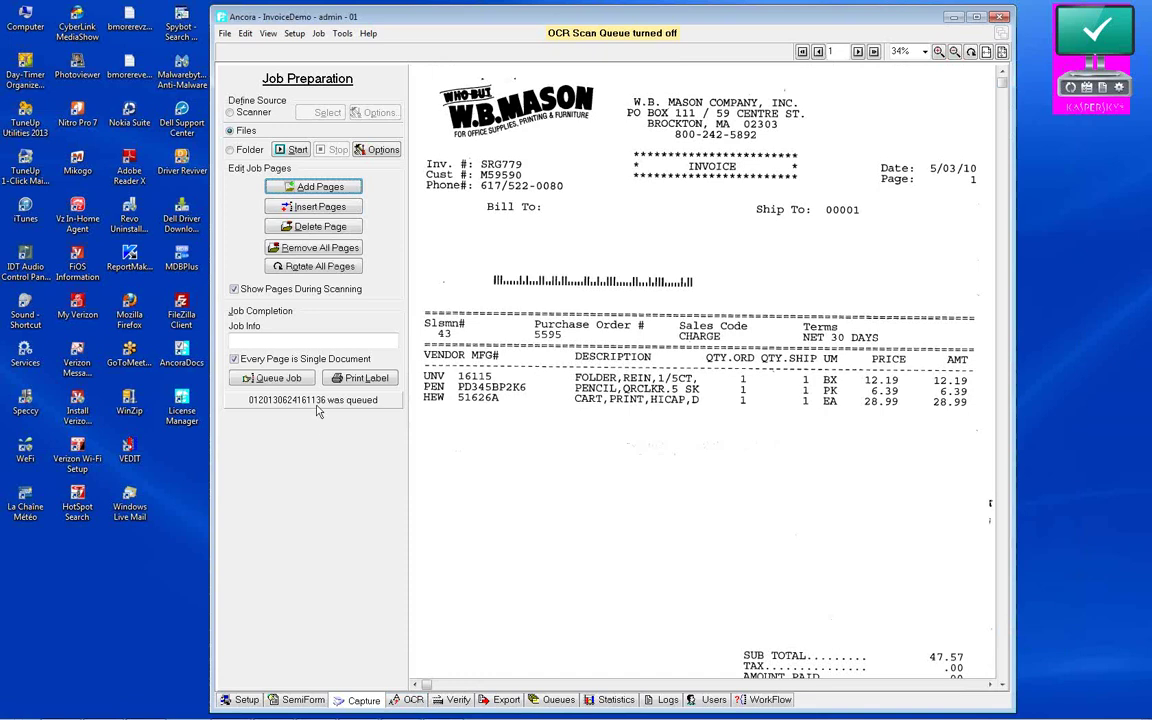
{"action": "left_click", "coordinate": [274, 382]}
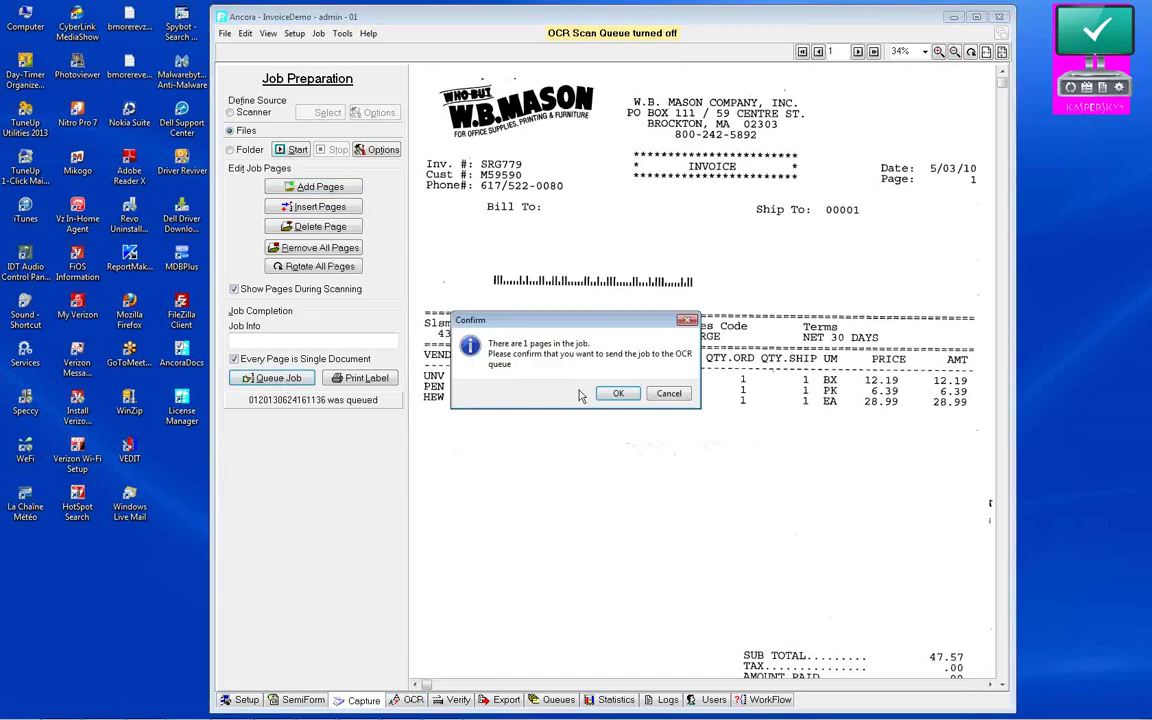
{"action": "left_click", "coordinate": [619, 393]}
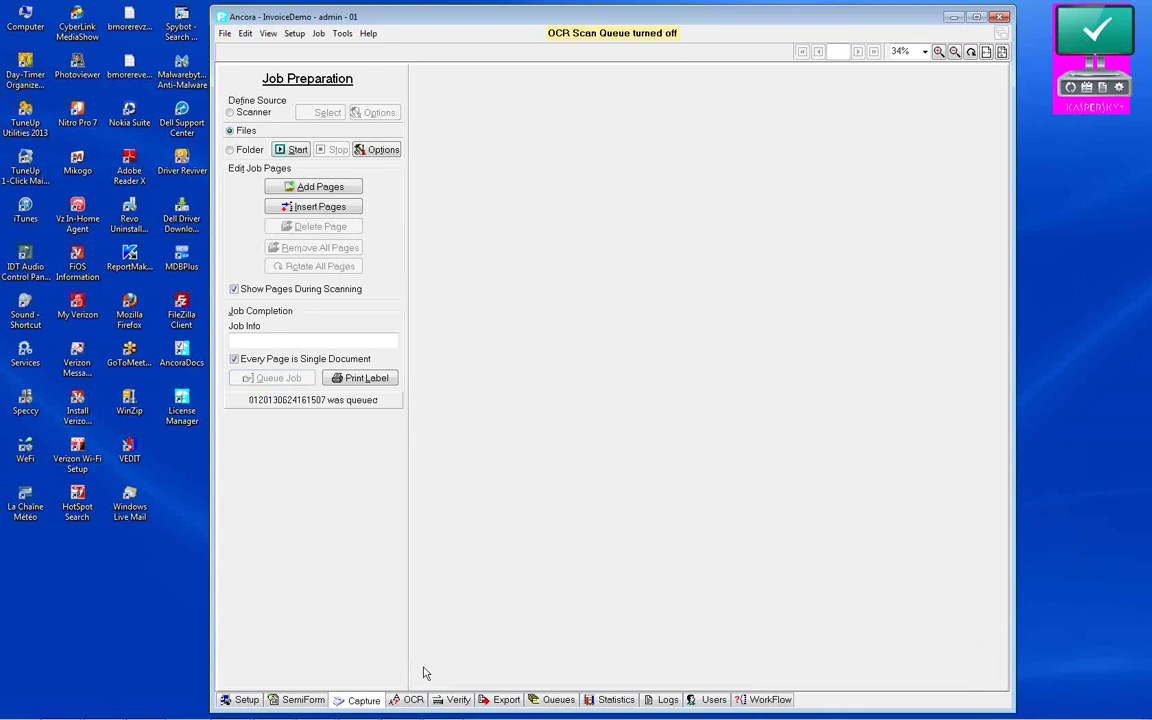
Step: Watch the Mason4.tif job finish in the OCR log, then switch to the empty Verify page
{"action": "left_click", "coordinate": [408, 703]}
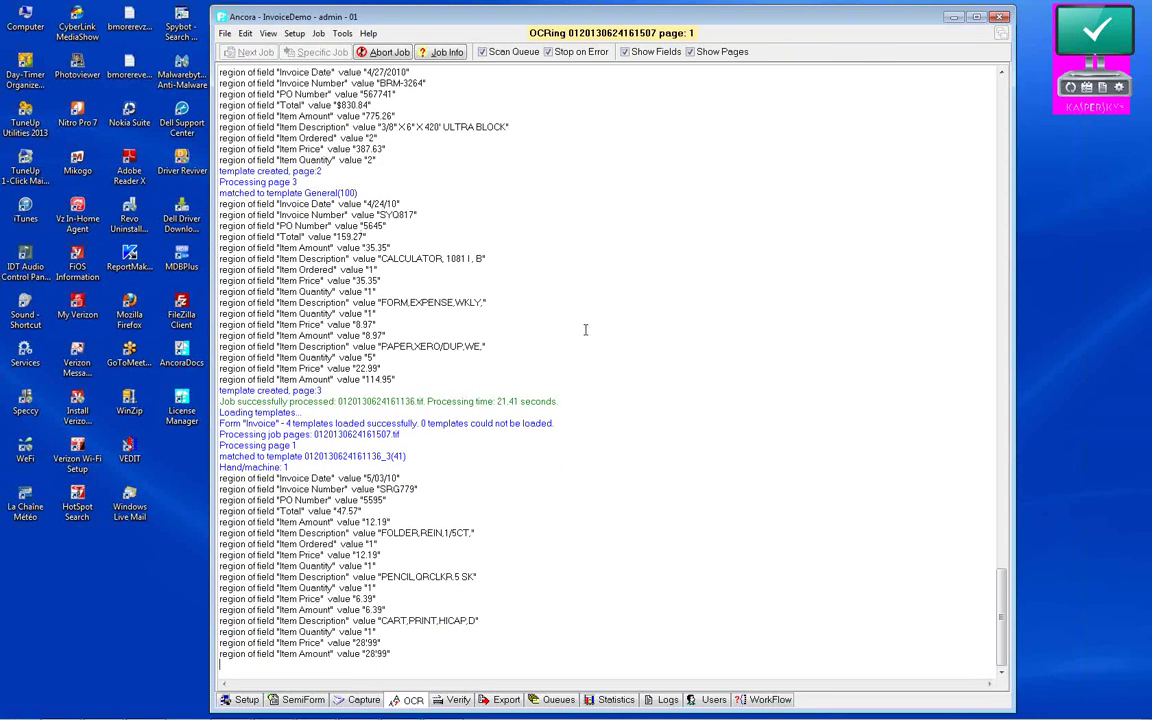
{"action": "scroll", "coordinate": [627, 351], "scroll_direction": "up", "scroll_amount": 2}
{"action": "scroll", "coordinate": [630, 360], "scroll_direction": "up", "scroll_amount": 10}
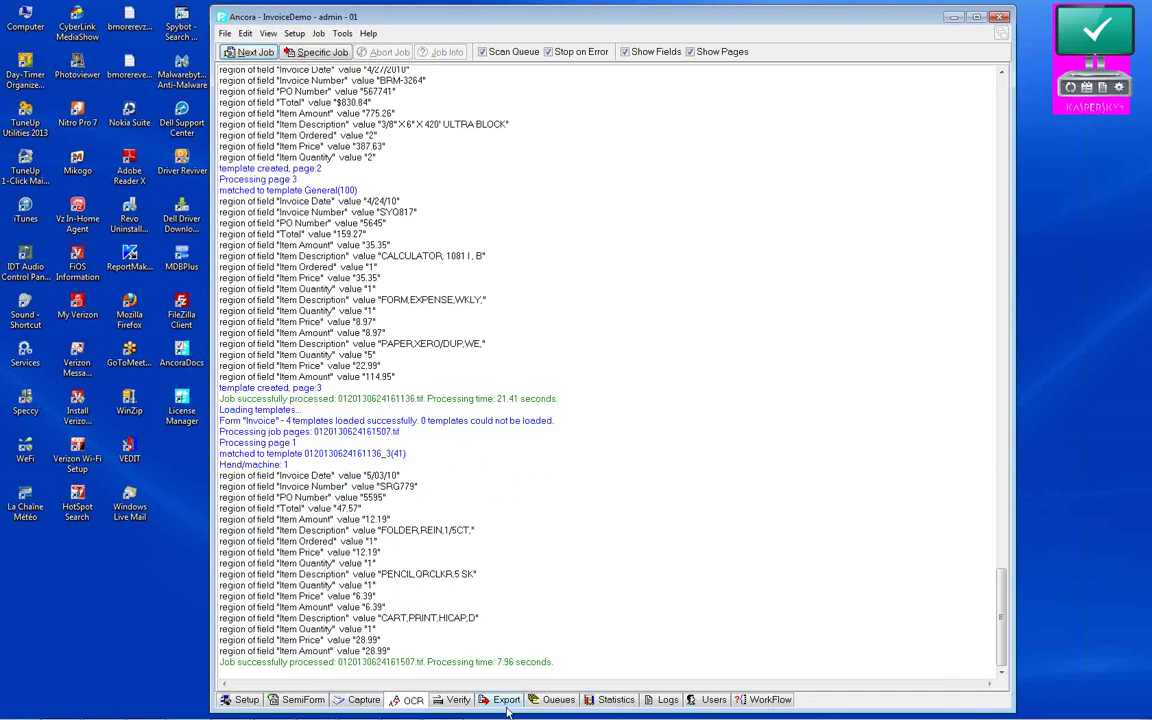
{"action": "left_click", "coordinate": [460, 700]}
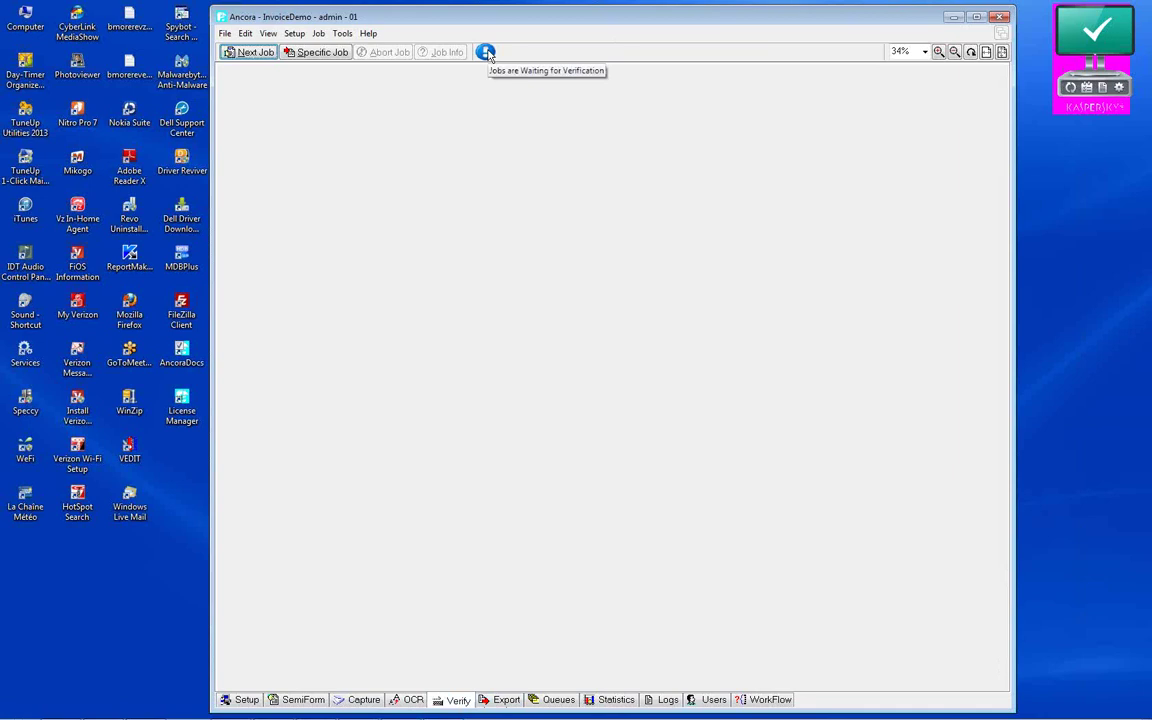
Step: Load the Mason4.tif job, step through its fields to Invoice Amount 47.57, and choose Continue Typing
{"action": "left_click", "coordinate": [250, 52]}
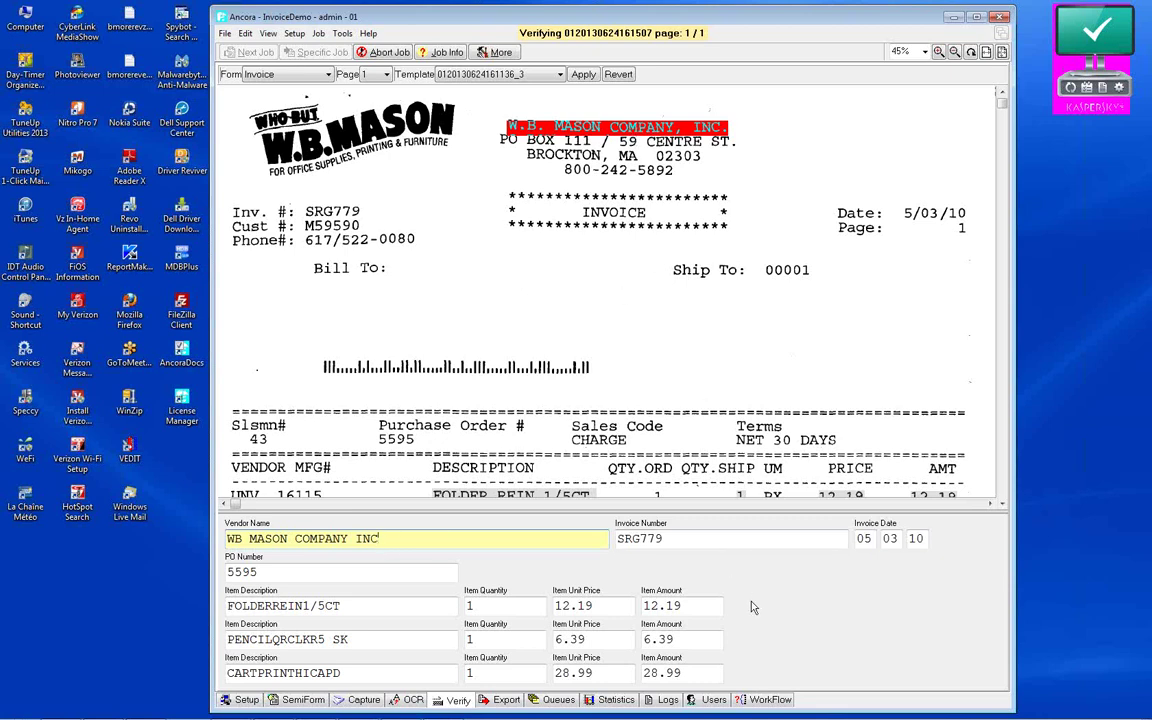
{"action": "key", "text": "Return"}
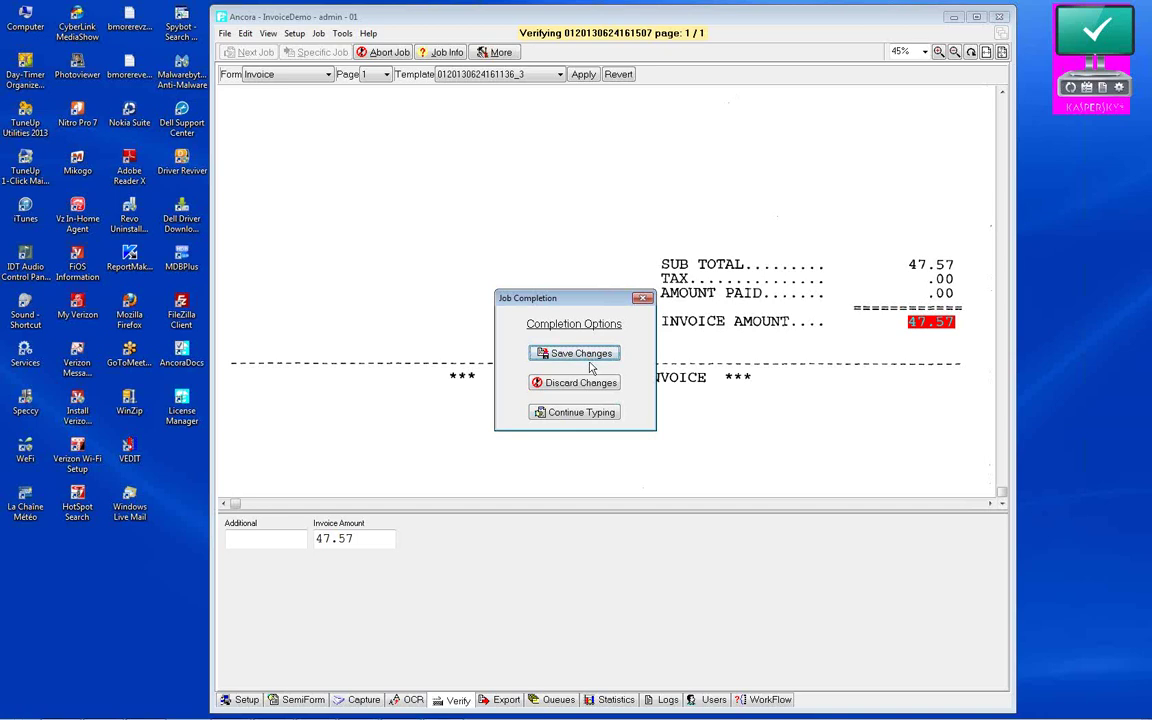
{"action": "left_click", "coordinate": [608, 413]}
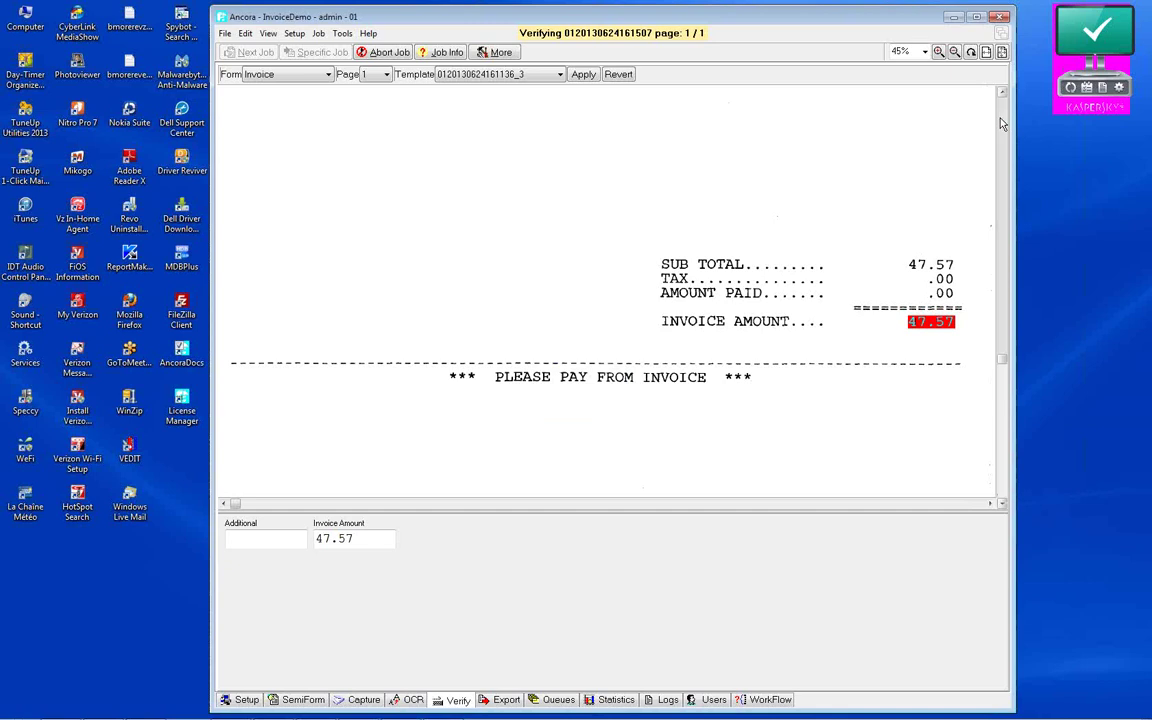
Step: Scroll up to the line items and select the FOLDER,REIN,1/5CT item description region
{"action": "scroll", "coordinate": [995, 124], "scroll_direction": "up", "scroll_amount": 3}
{"action": "scroll", "coordinate": [988, 127], "scroll_direction": "up", "scroll_amount": 2}
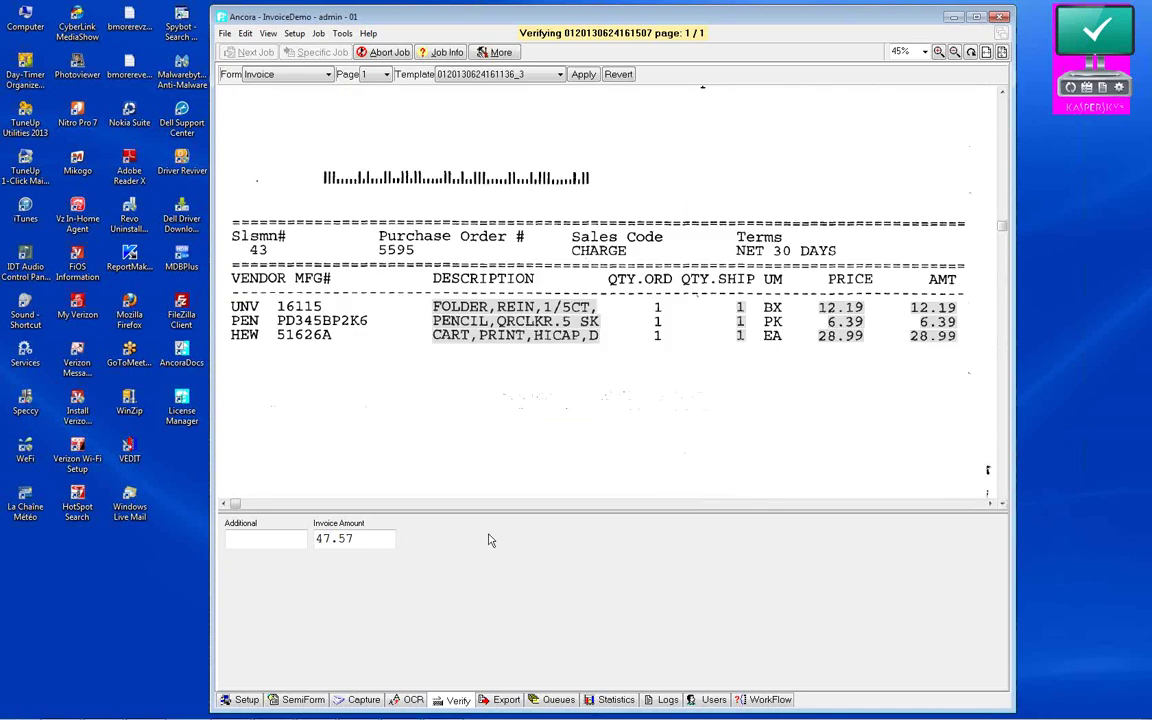
{"action": "left_click", "coordinate": [268, 34]}
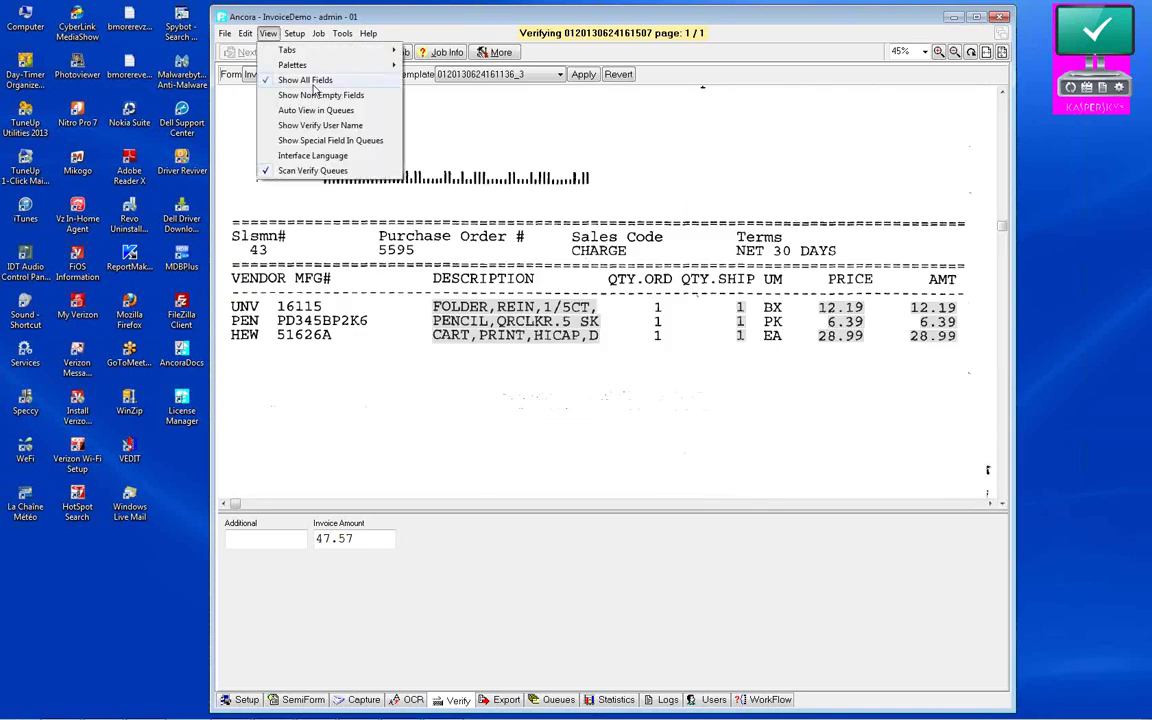
{"action": "left_click", "coordinate": [552, 513]}
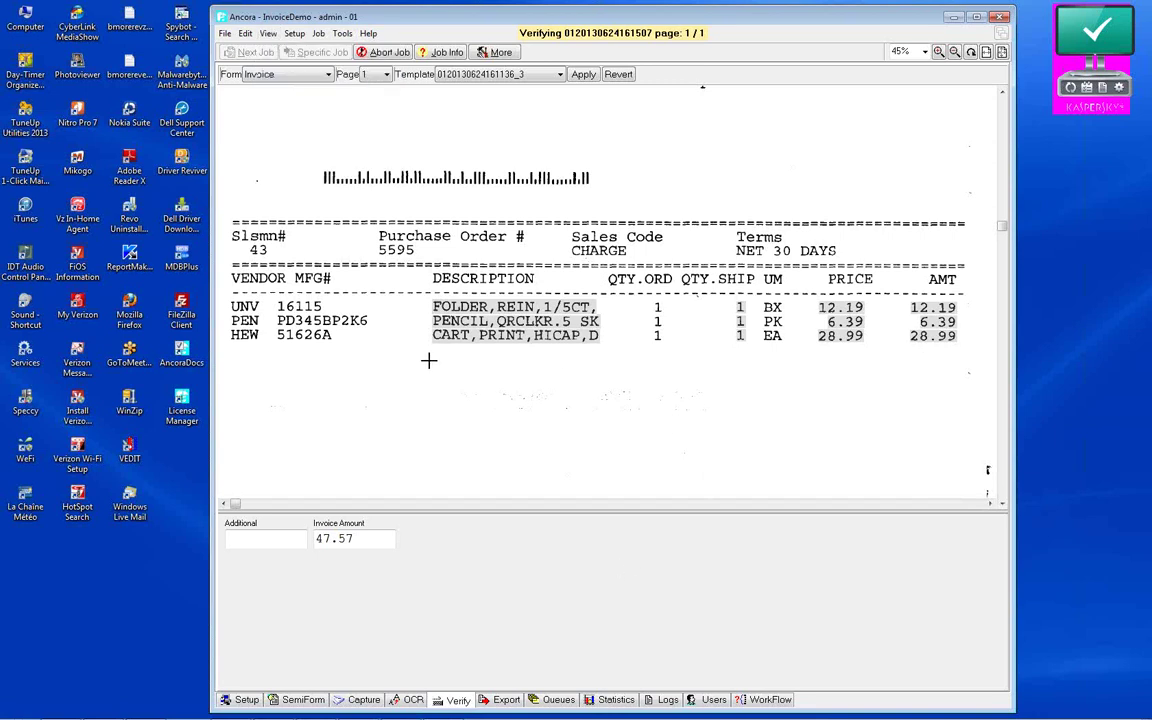
{"action": "left_click", "coordinate": [434, 304]}
Step: Enlarge the field panel, then check the first item's description and the second item's 6.39 amount
{"action": "left_click_drag", "start_coordinate": [763, 514], "coordinate": [761, 418]}
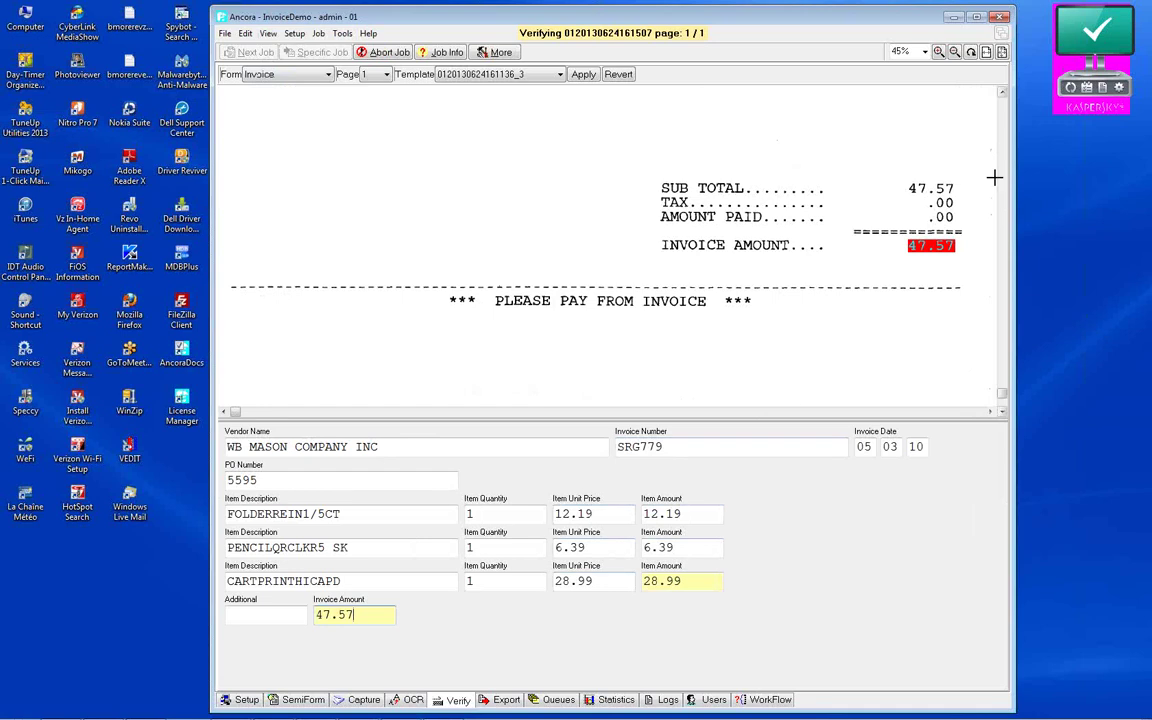
{"action": "left_click", "coordinate": [363, 514]}
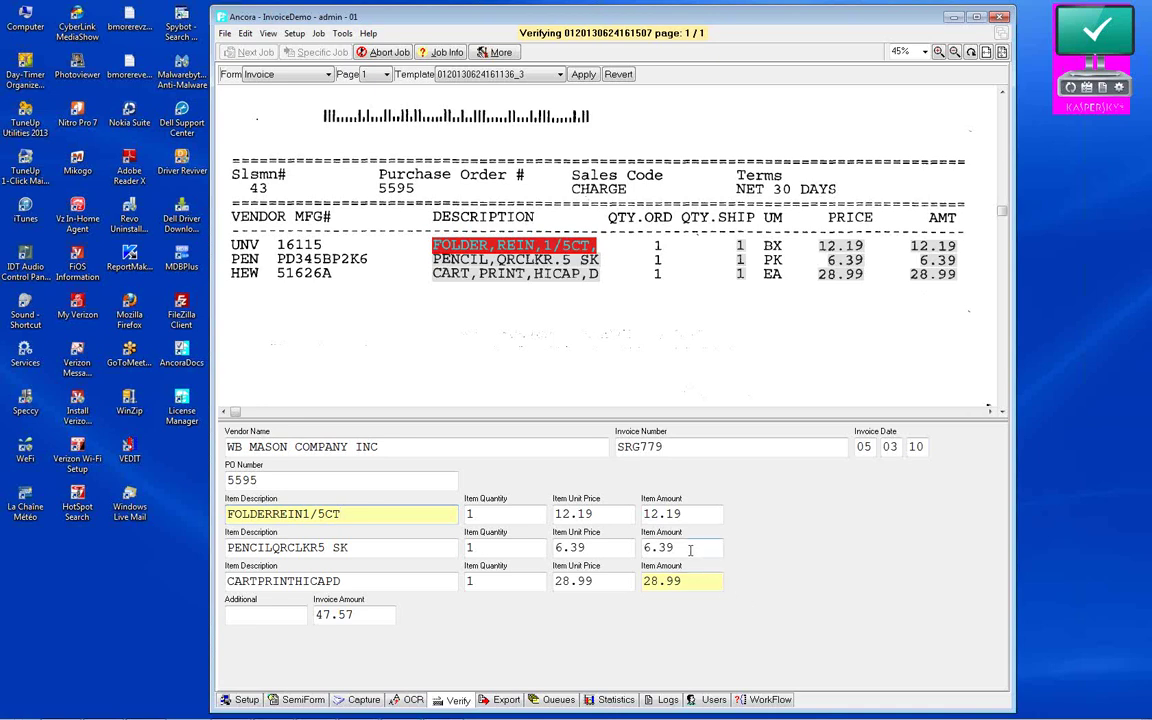
{"action": "left_click", "coordinate": [690, 549]}
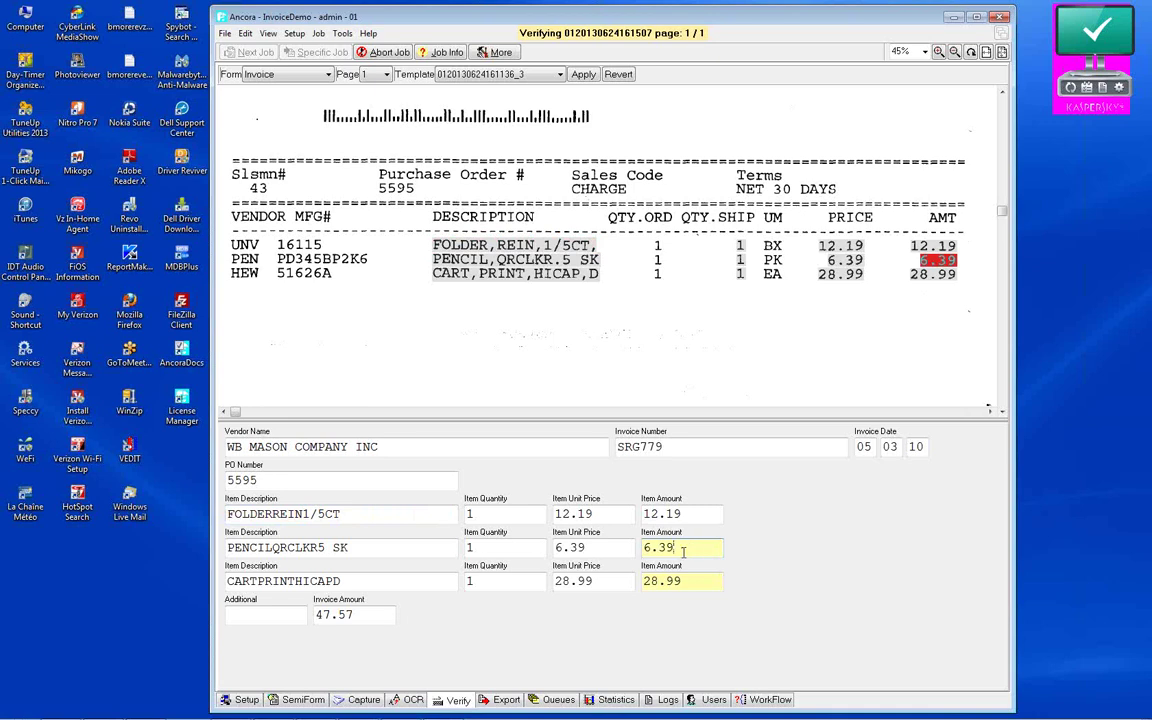
{"action": "left_click", "coordinate": [666, 548]}
Step: Change the second item's amount from 6.39 to 6.99 and dismiss the row-balance warning
{"action": "key", "text": "BackSpace"}
{"action": "type", "text": "9"}
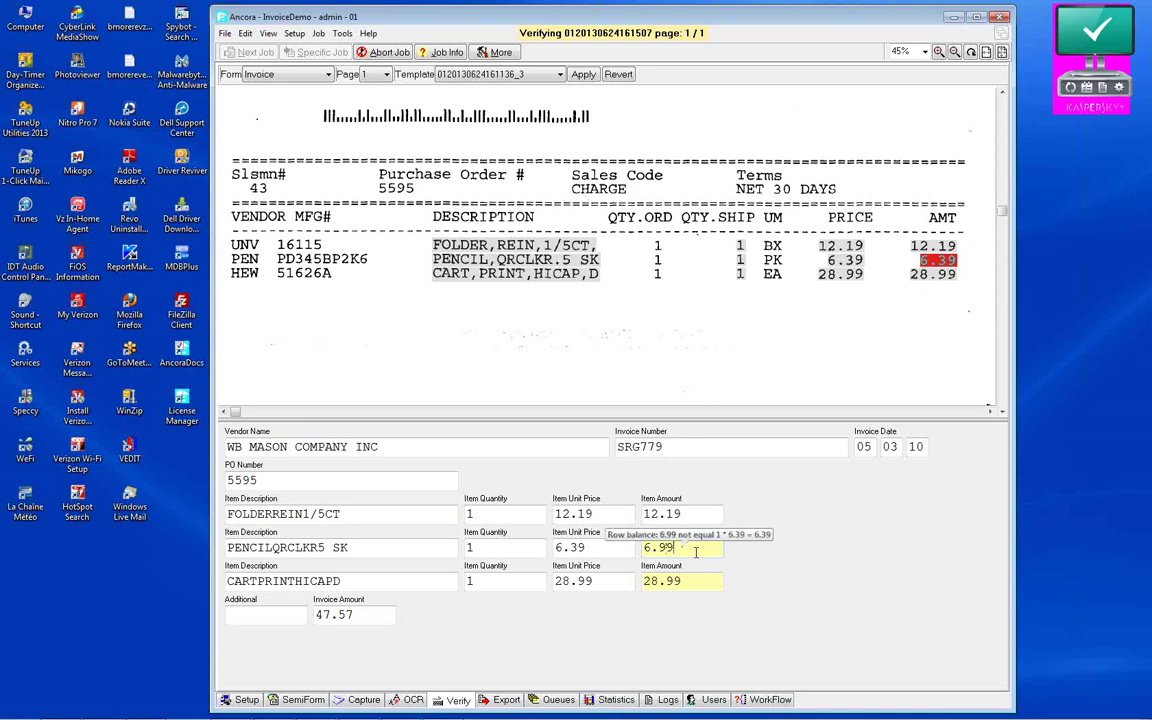
{"action": "left_click", "coordinate": [696, 551]}
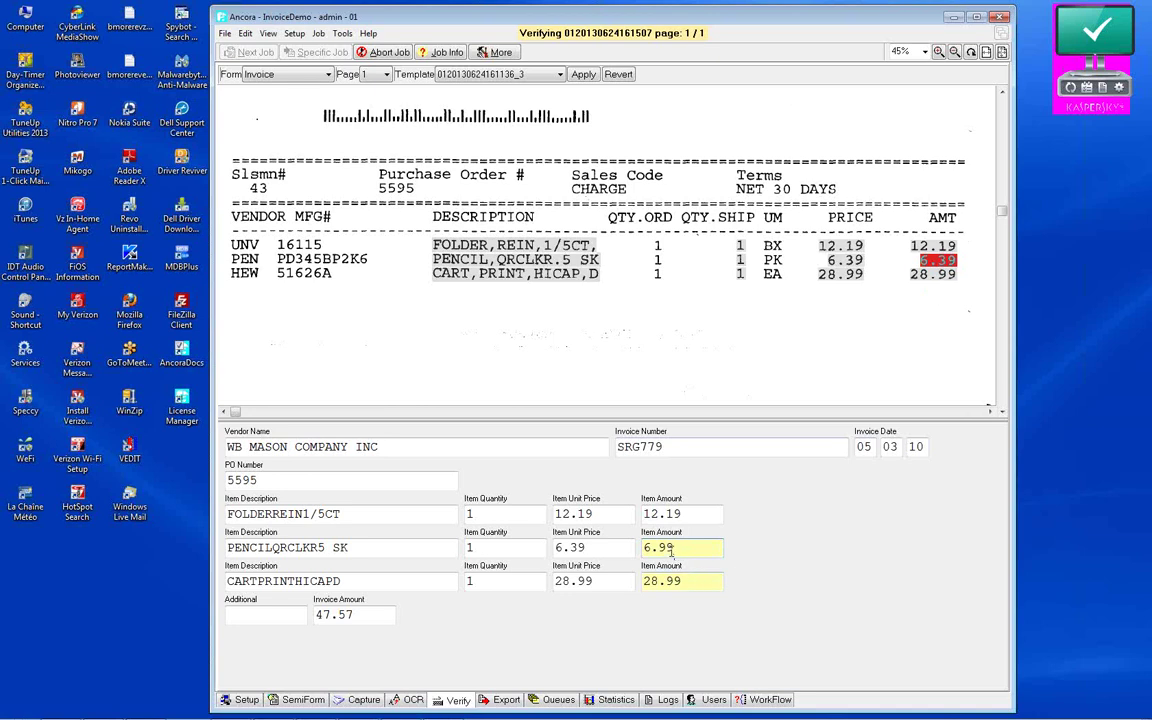
Step: Restore the amount to 6.39, confirm, and continue editing at the PENCIL line's description
{"action": "left_click", "coordinate": [671, 550]}
{"action": "key", "text": "BackSpace"}
{"action": "left_click", "coordinate": [665, 547]}
{"action": "type", "text": "3"}
{"action": "key", "text": "Return"}
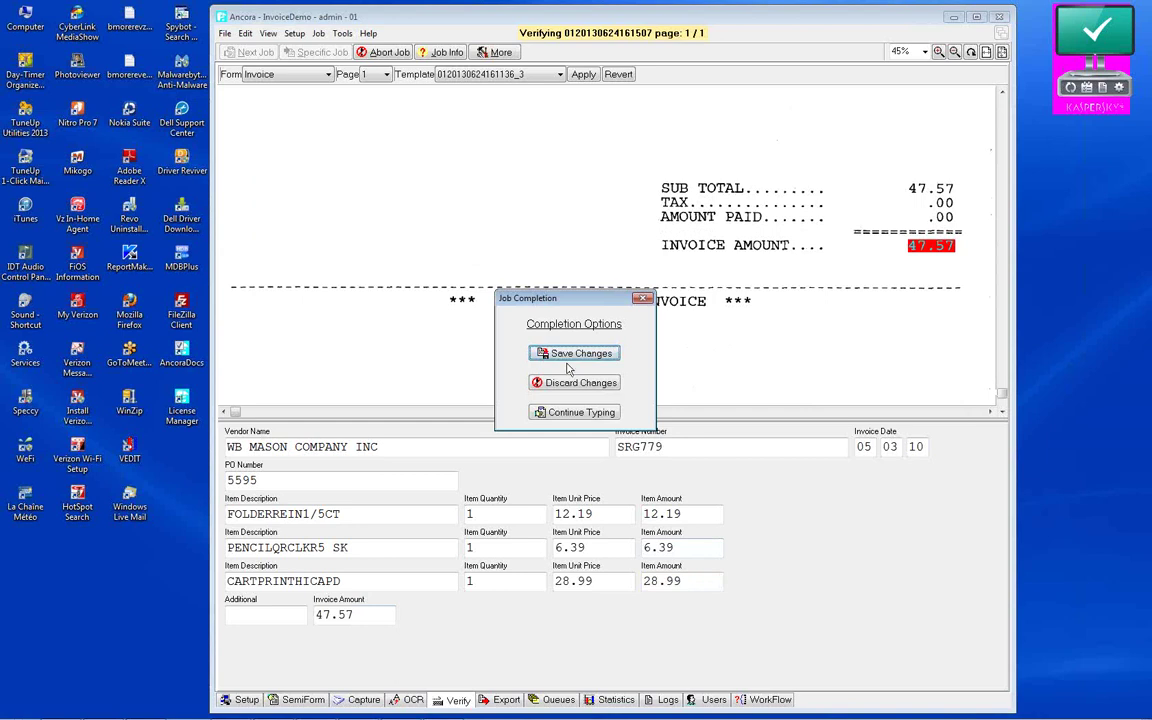
{"action": "left_click", "coordinate": [548, 410]}
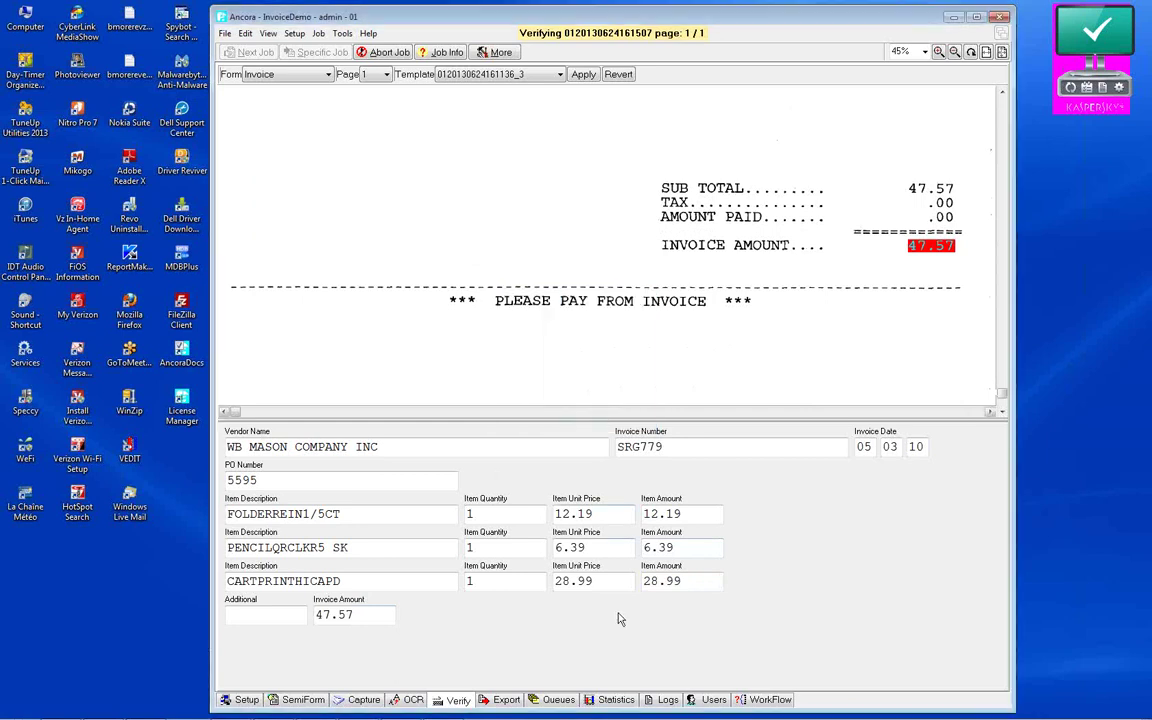
{"action": "left_click", "coordinate": [415, 547]}
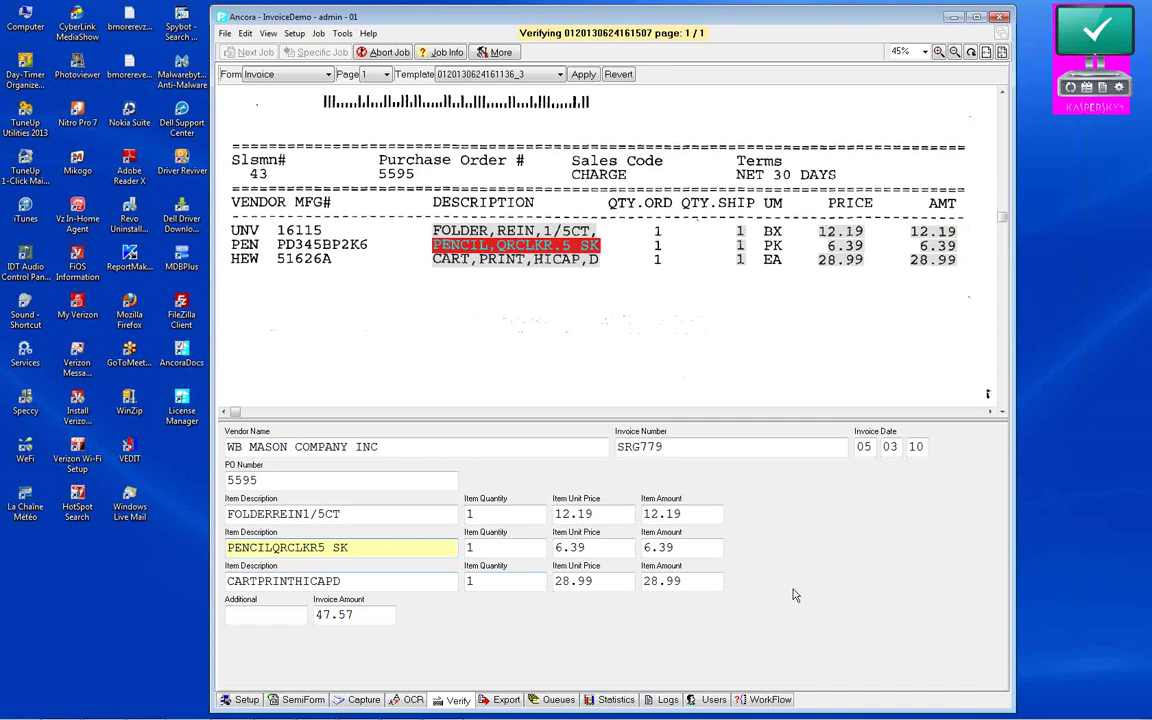
Step: Delete the PENCIL line item row, then open the Invoice Balance check from Invoice Amount with F6
{"action": "key", "text": "ctrl+Delete"}
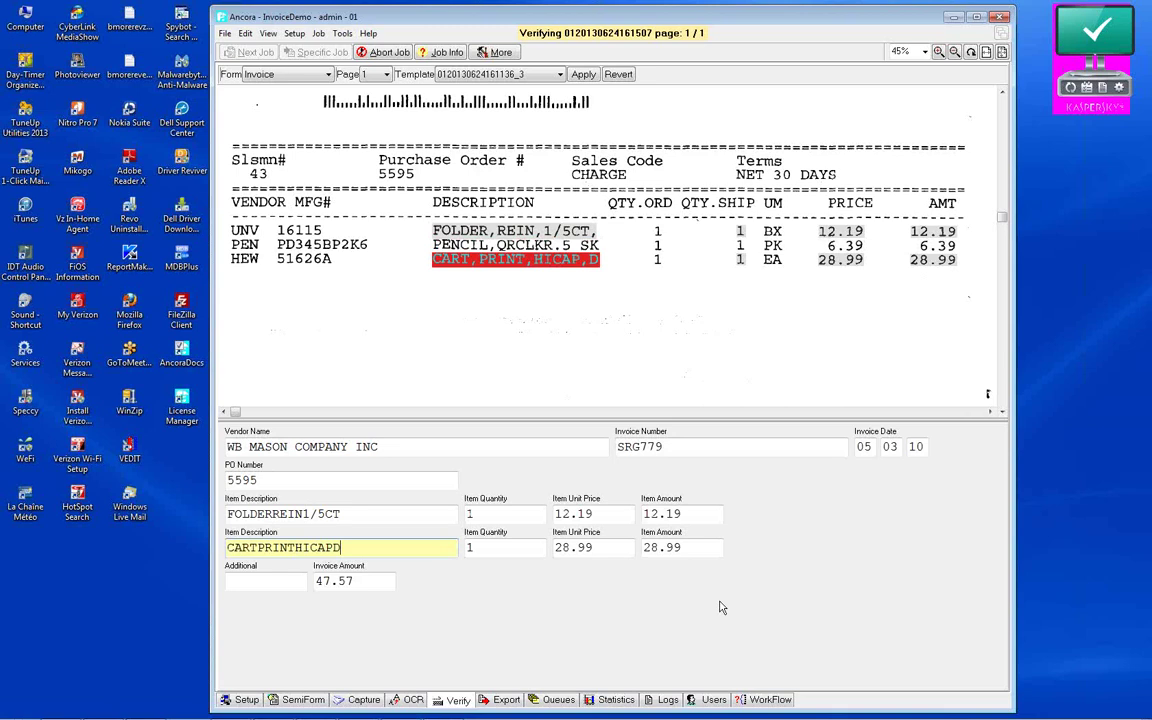
{"action": "key", "text": "Tab"}
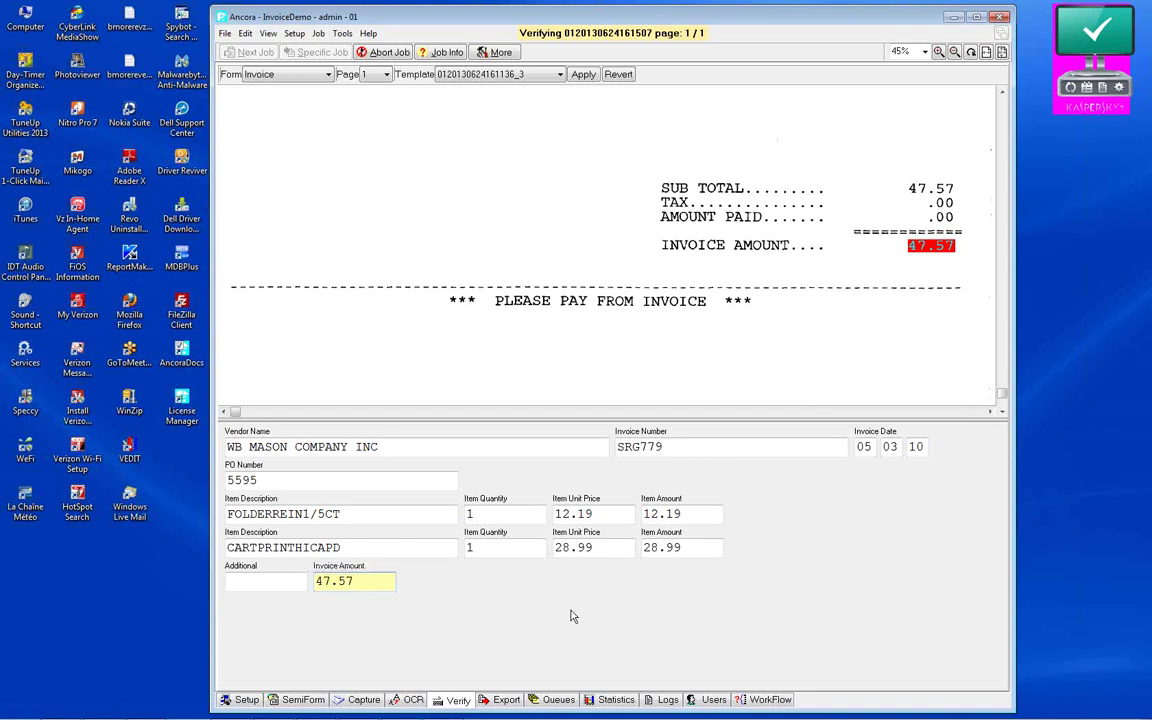
{"action": "key", "text": "F6"}
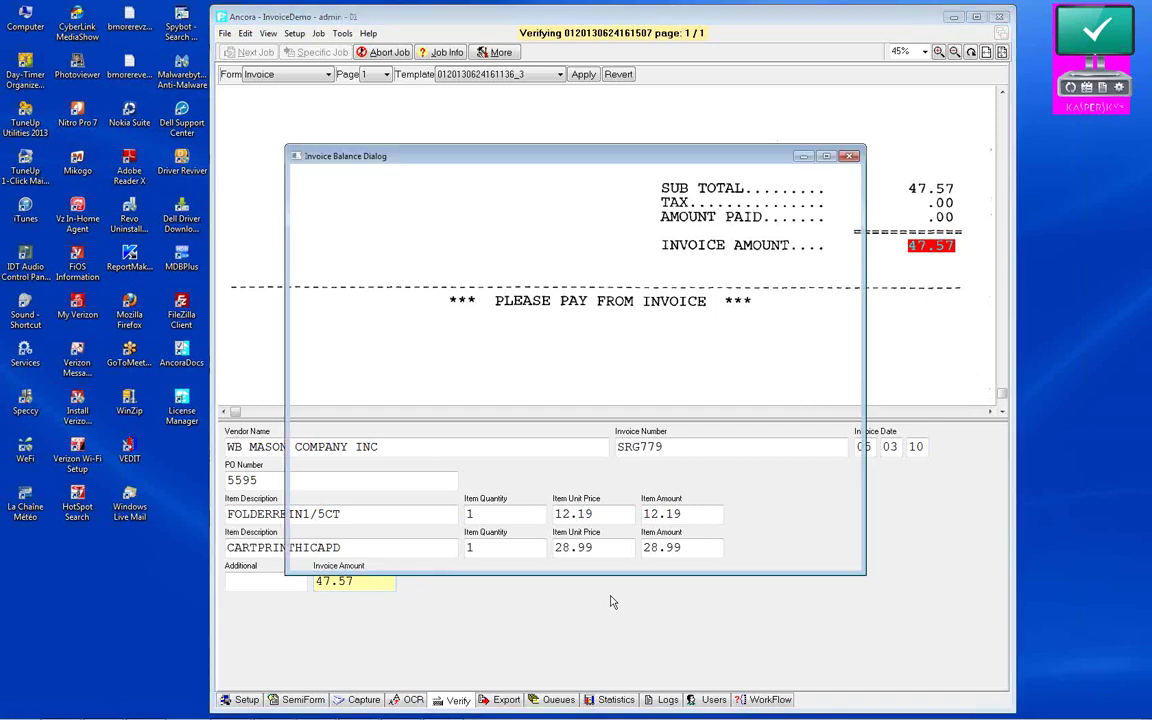
Step: Maximize the Invoice Balance dialog and briefly edit the first amount, leaving it at 12.19
{"action": "left_click", "coordinate": [826, 156]}
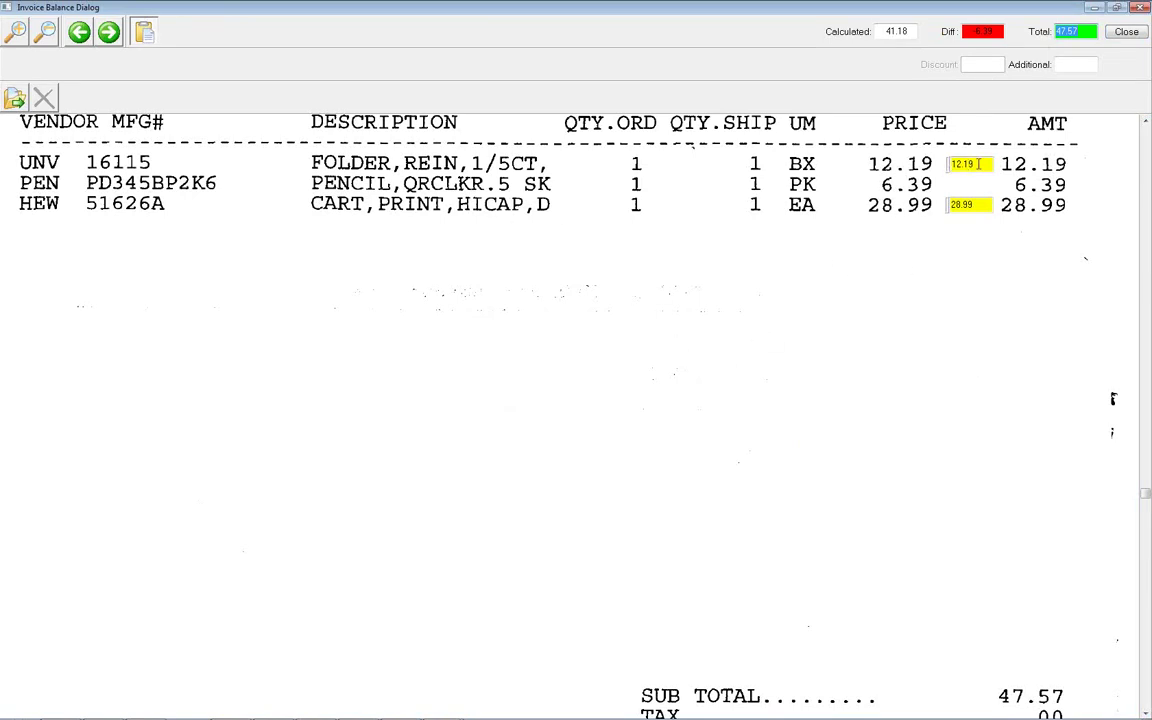
{"action": "key", "text": "BackSpace"}
{"action": "type", "text": "3"}
{"action": "key", "text": "BackSpace"}
{"action": "type", "text": "9"}
Step: Add a line capturing the PENCIL description, quantity, 6.39 price and 6.39 amount from the image
{"action": "left_click", "coordinate": [14, 100]}
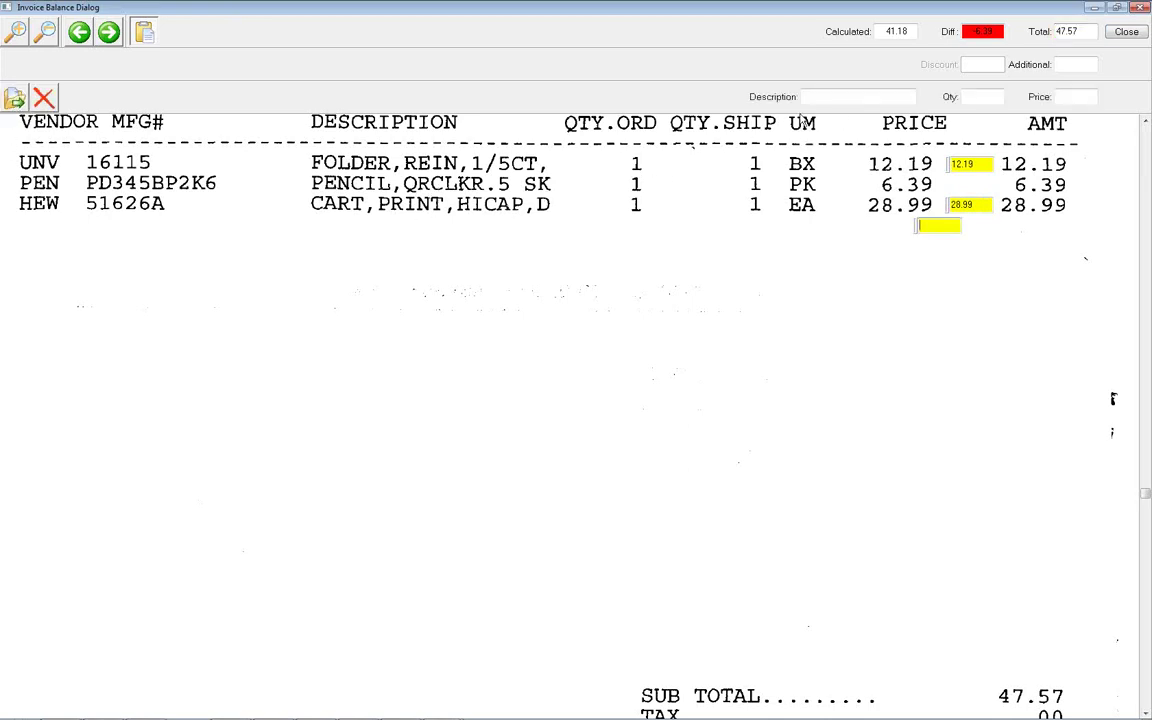
{"action": "left_click", "coordinate": [820, 101]}
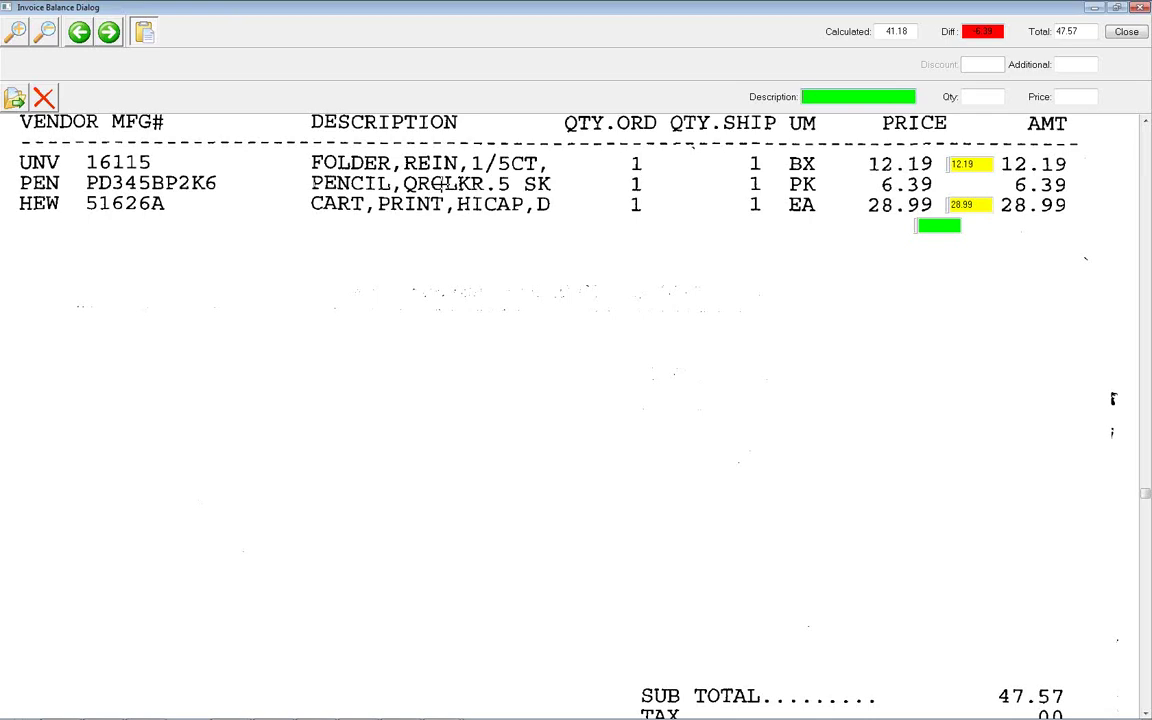
{"action": "left_click", "coordinate": [440, 183]}
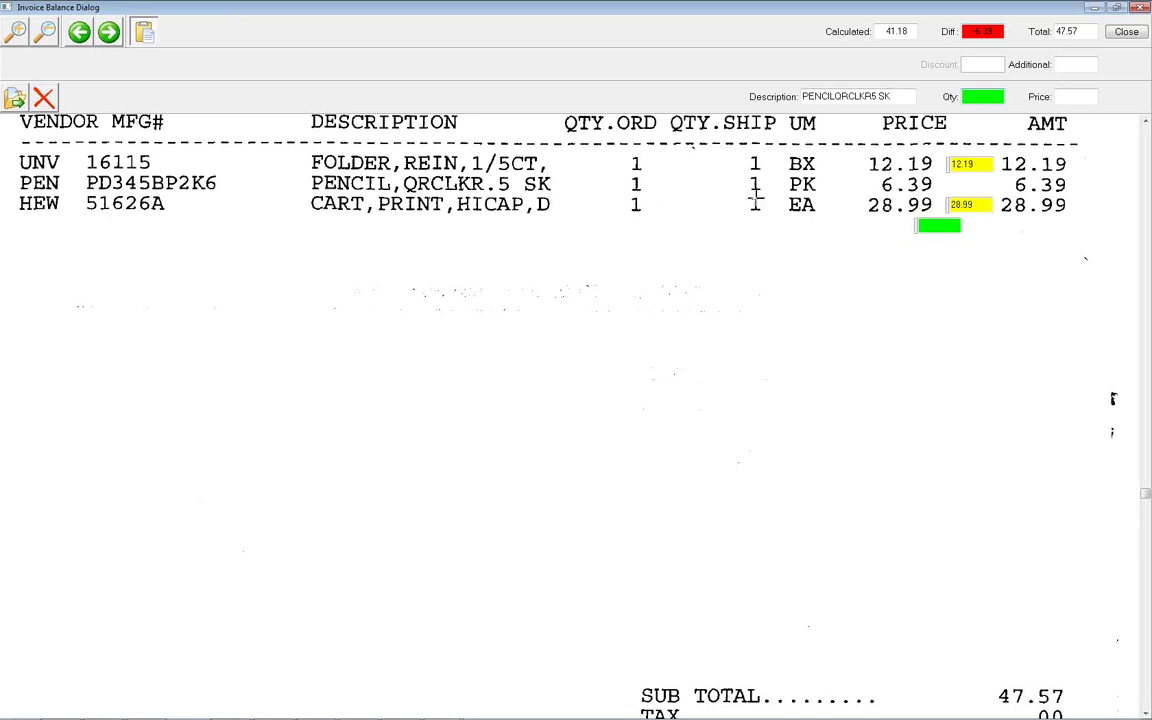
{"action": "left_click", "coordinate": [755, 184]}
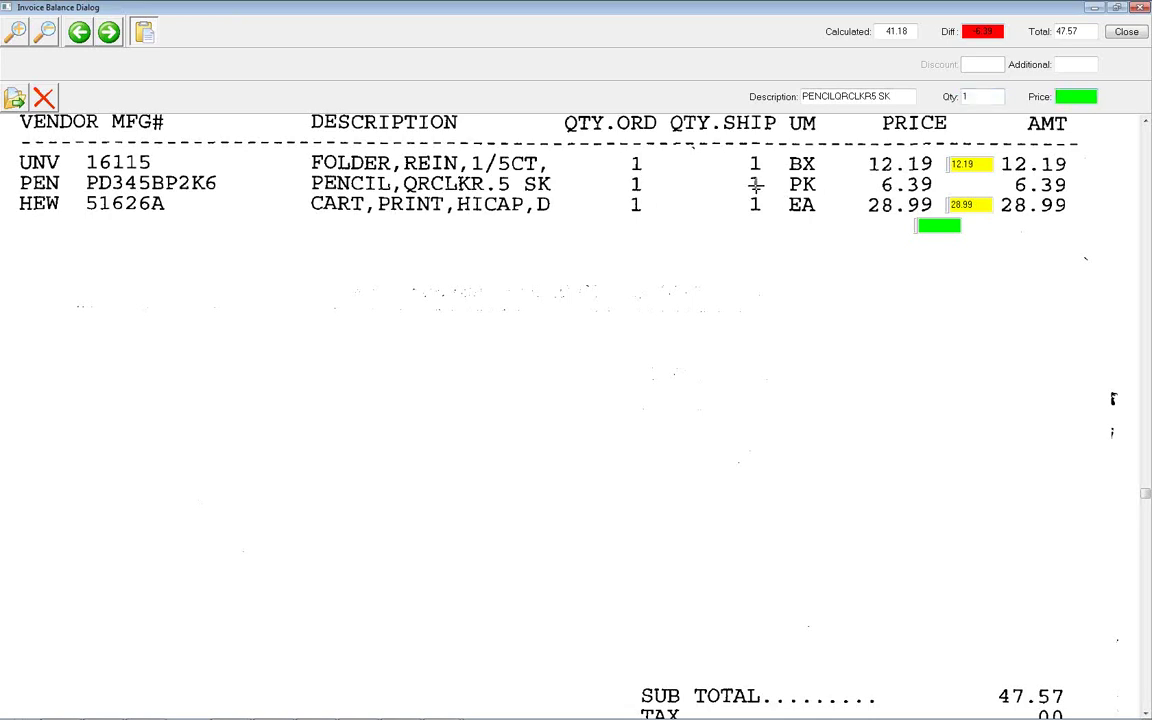
{"action": "left_click", "coordinate": [893, 184]}
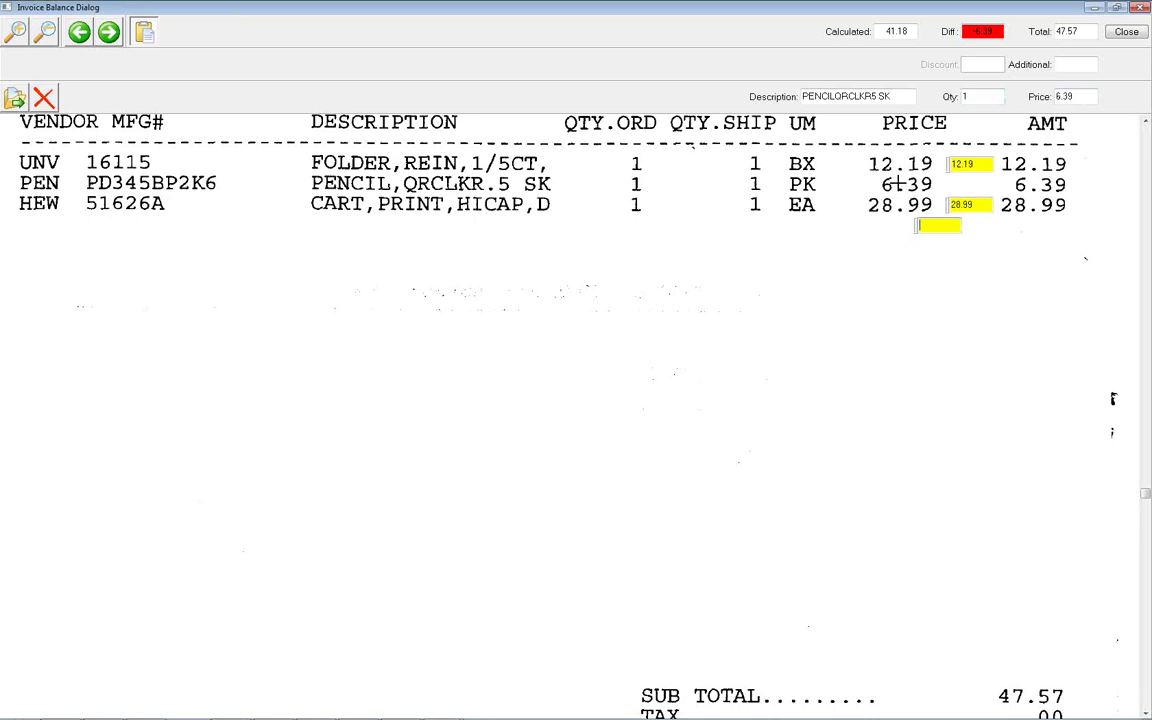
{"action": "left_click", "coordinate": [1030, 185]}
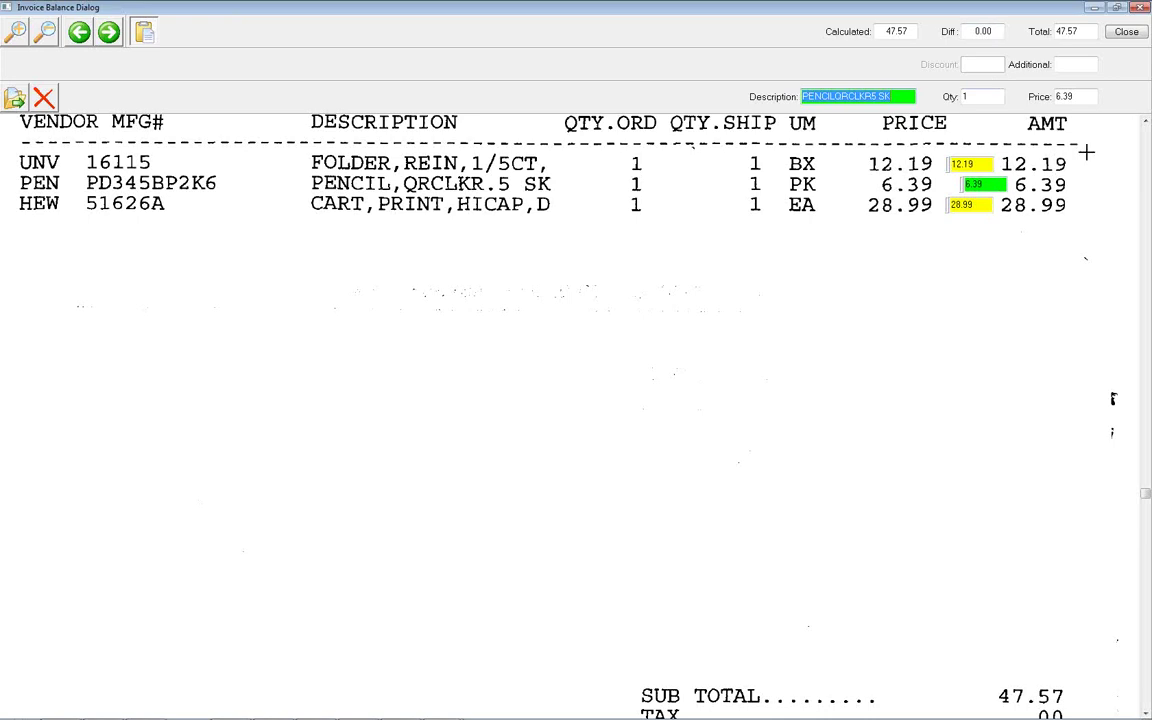
{"action": "left_click", "coordinate": [1125, 32]}
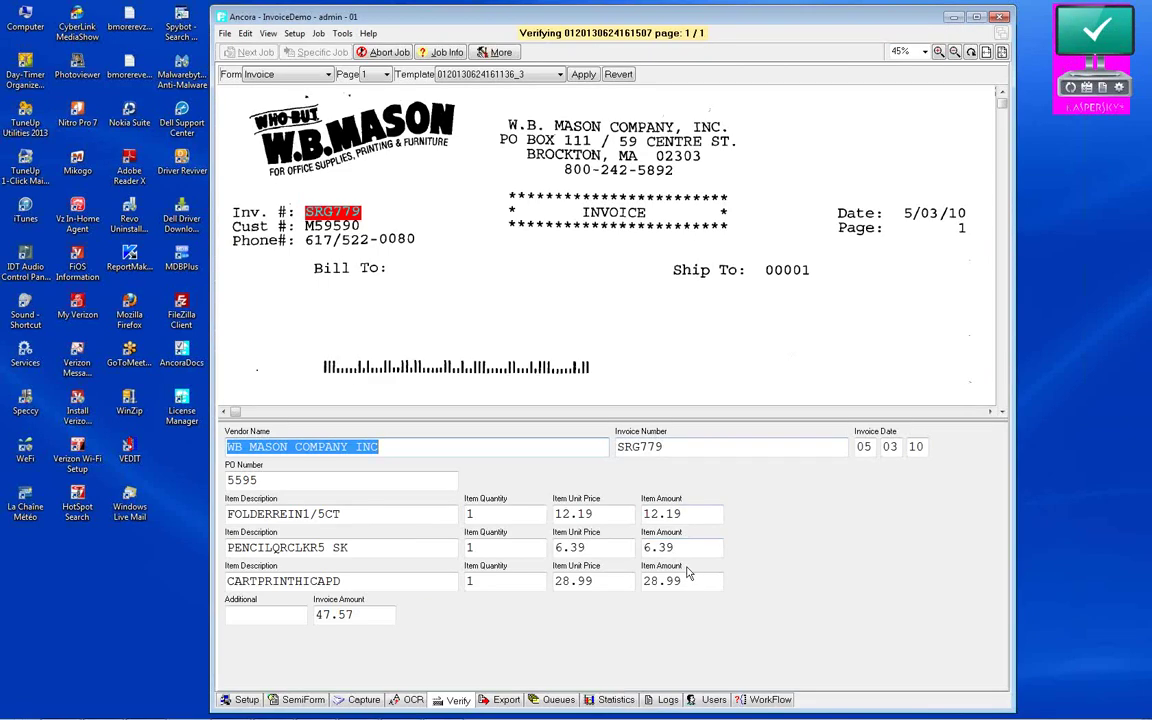
Step: Finish the Mason4.tif job and save changes in the Job Completion dialog
{"action": "key", "text": "Return"}
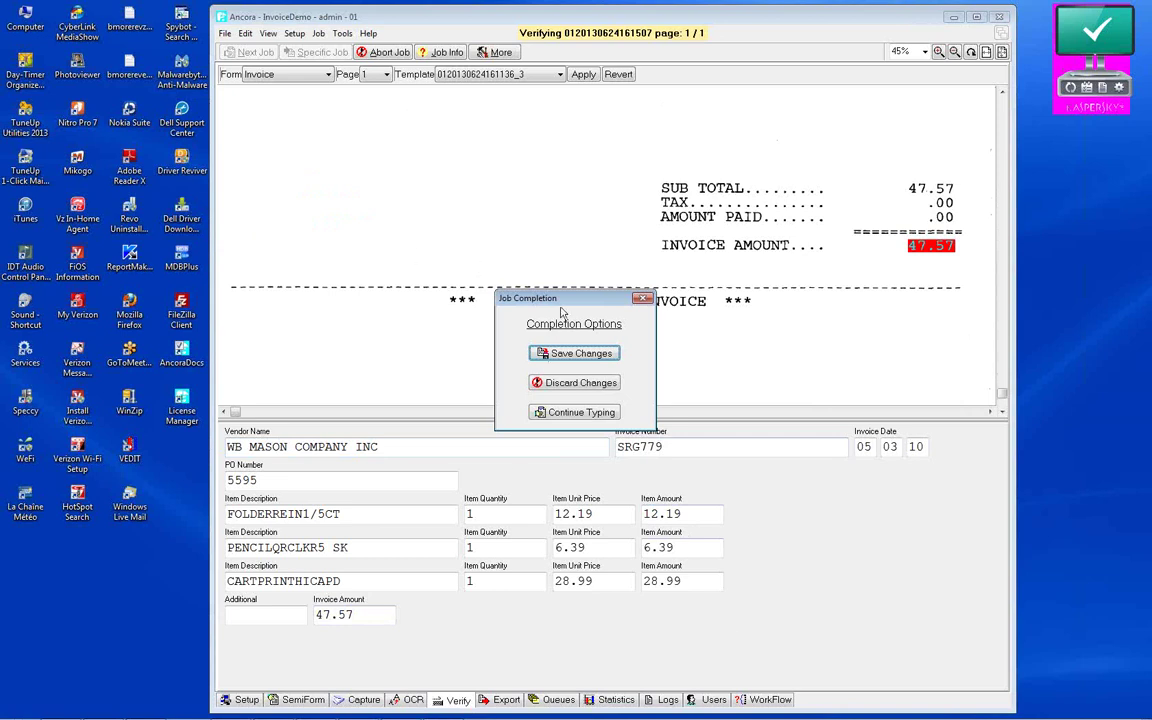
{"action": "left_click", "coordinate": [581, 355]}
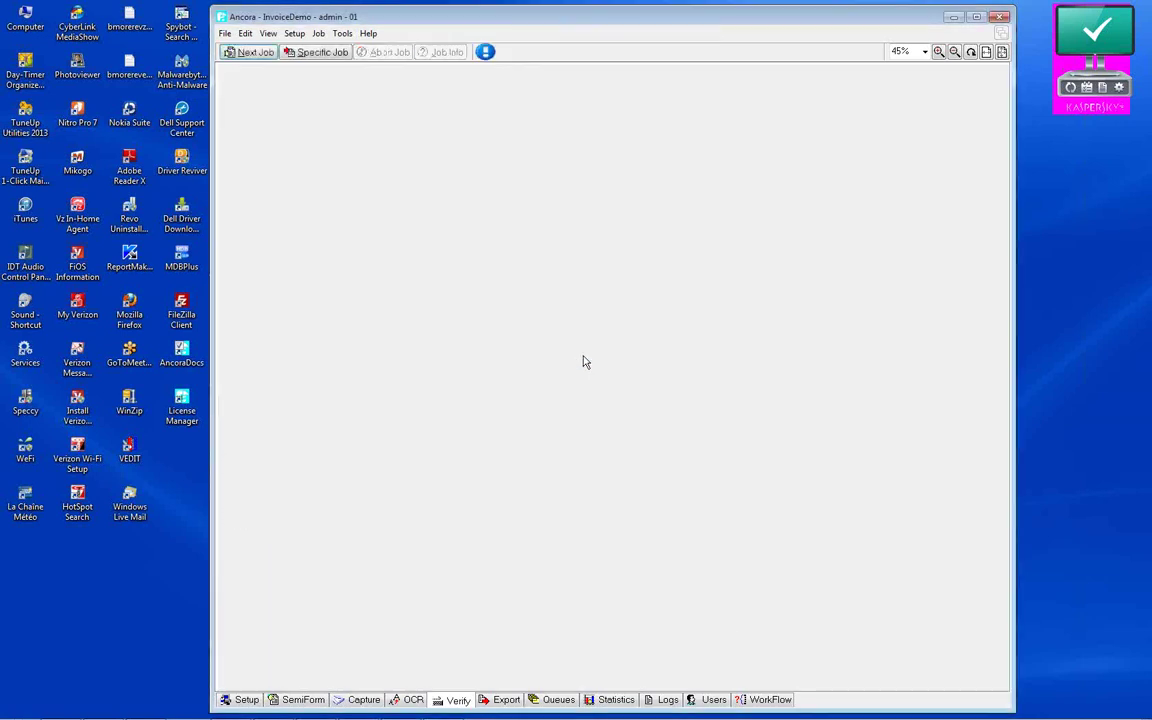
Step: In Setup, browse templates _1 and _2, expand and collapse _2's fields, then show template _3
{"action": "left_click", "coordinate": [245, 700]}
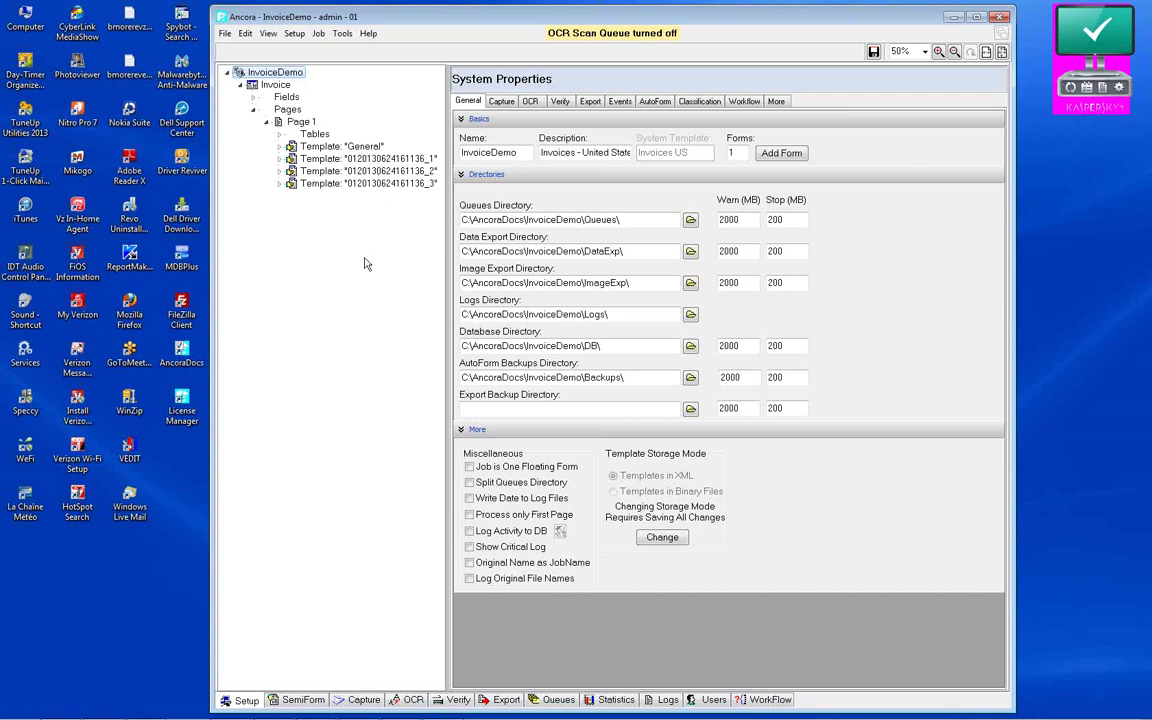
{"action": "left_click", "coordinate": [366, 150]}
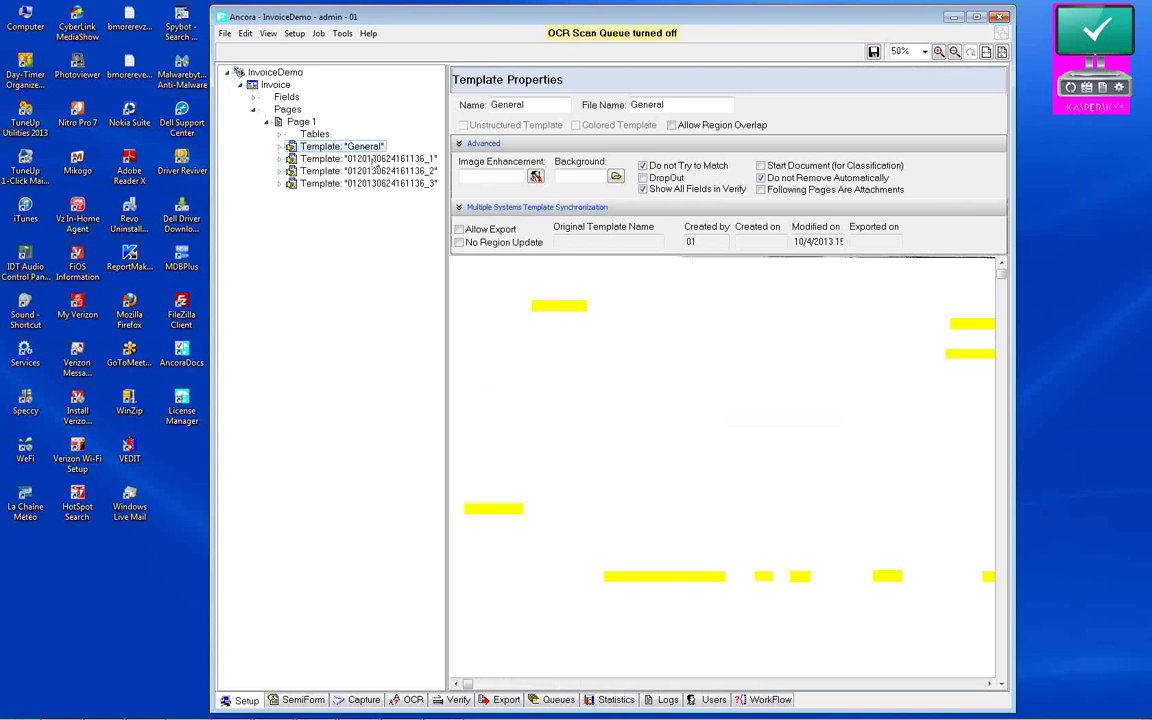
{"action": "left_click", "coordinate": [372, 159]}
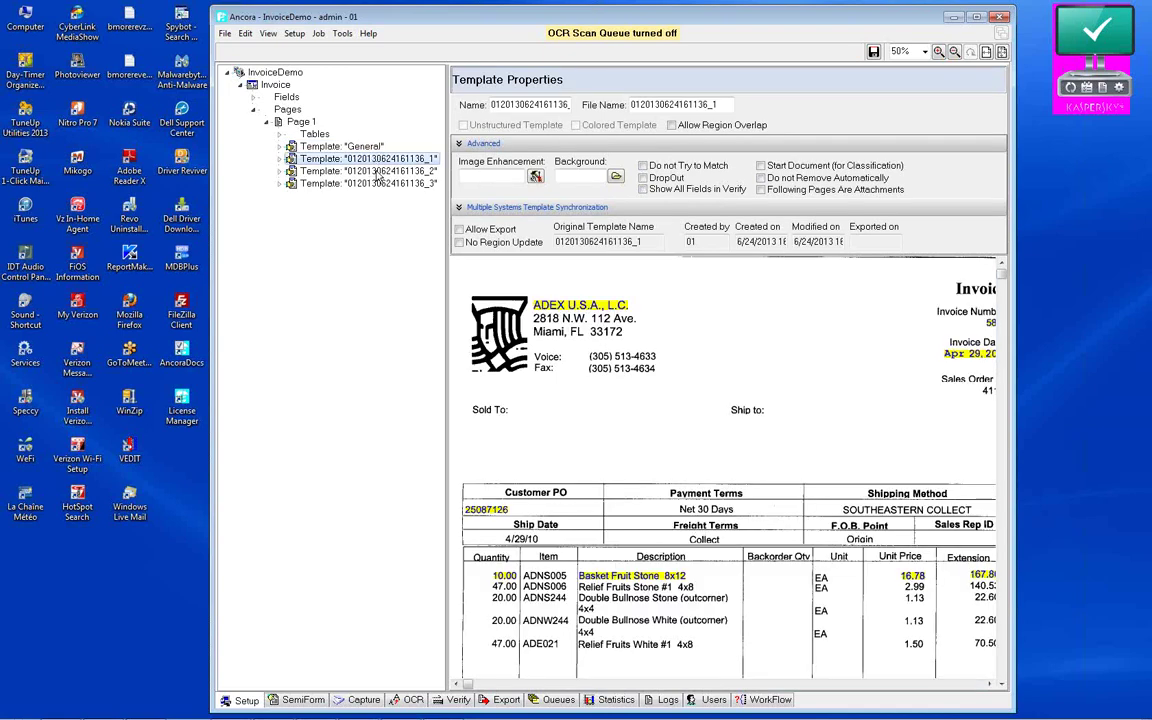
{"action": "double_click", "coordinate": [376, 173]}
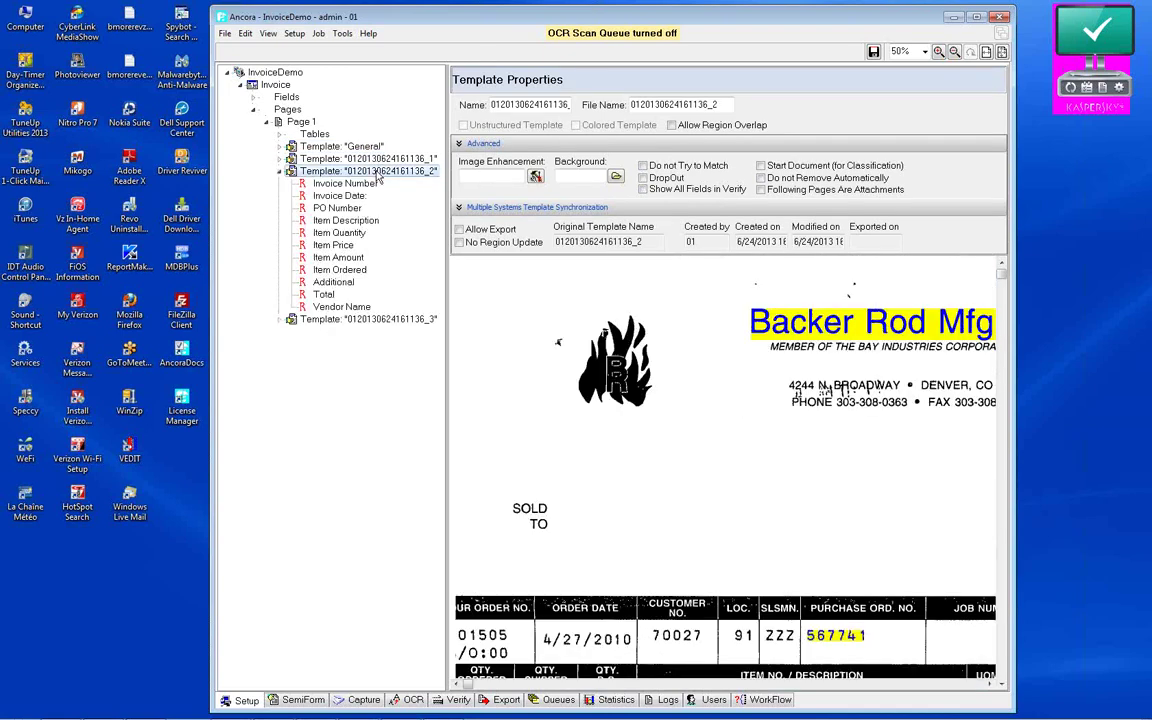
{"action": "left_click", "coordinate": [280, 172]}
{"action": "left_click", "coordinate": [370, 185]}
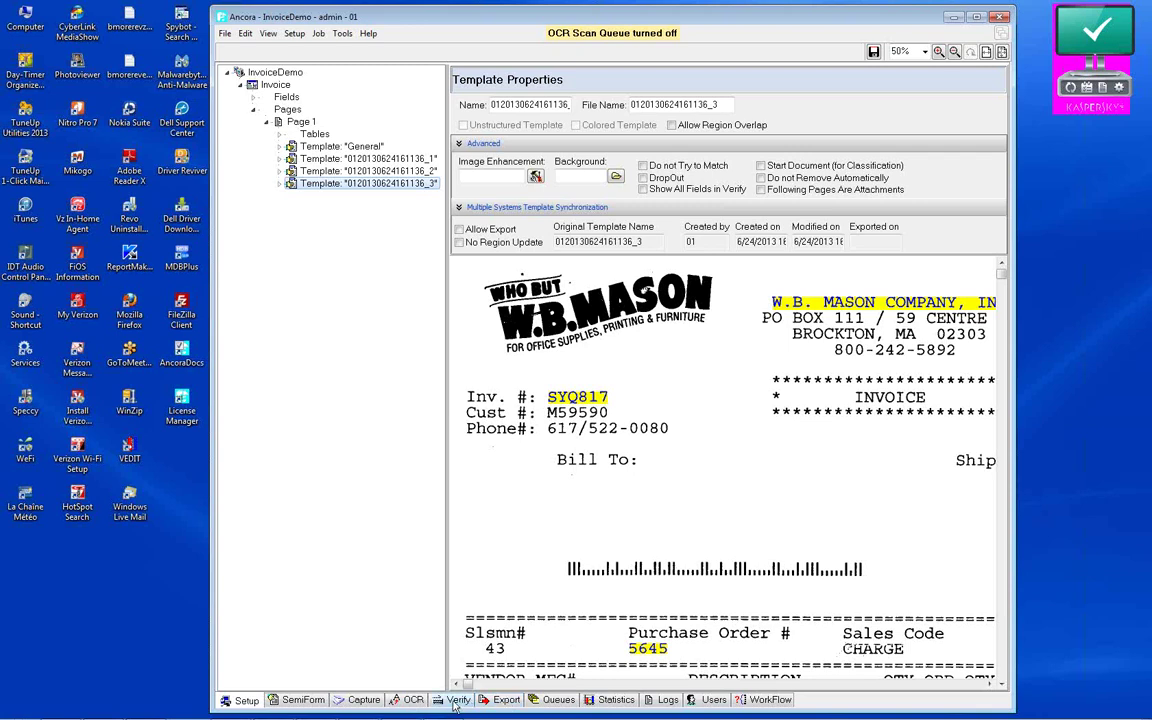
Step: Go via Queues to Statistics and redraw the Jun 24 chart: 1,849 characters, 1,798 recognized, 18 errors
{"action": "left_click", "coordinate": [558, 700]}
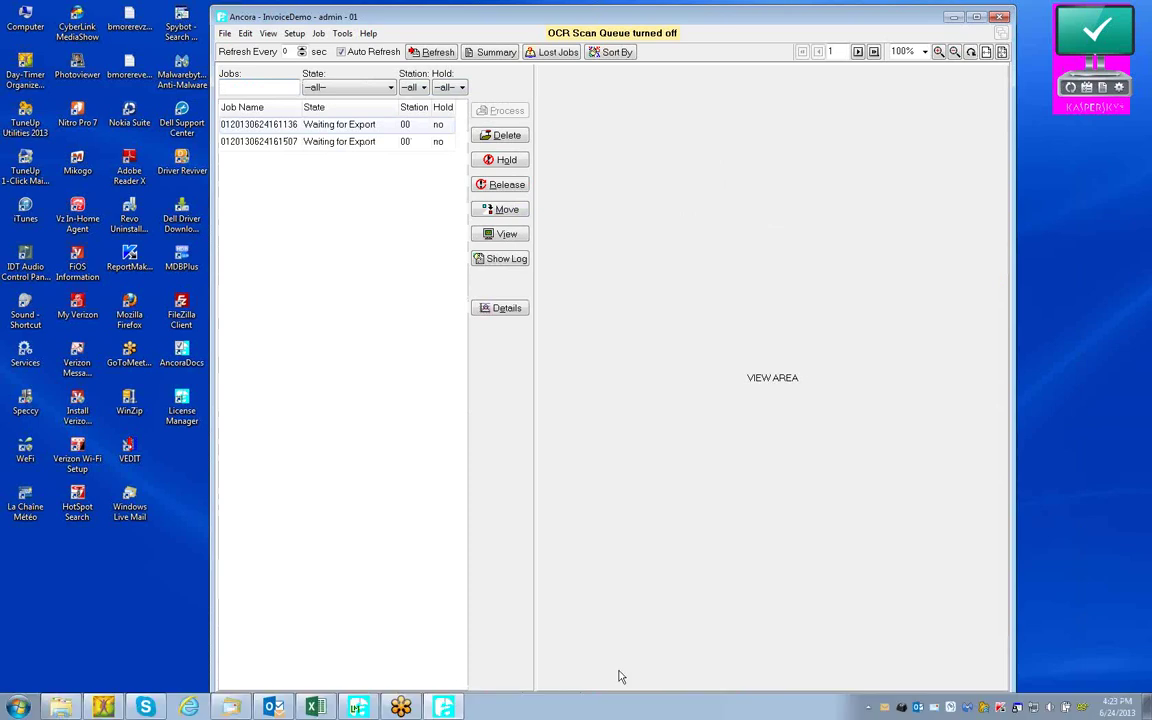
{"action": "left_click", "coordinate": [615, 700]}
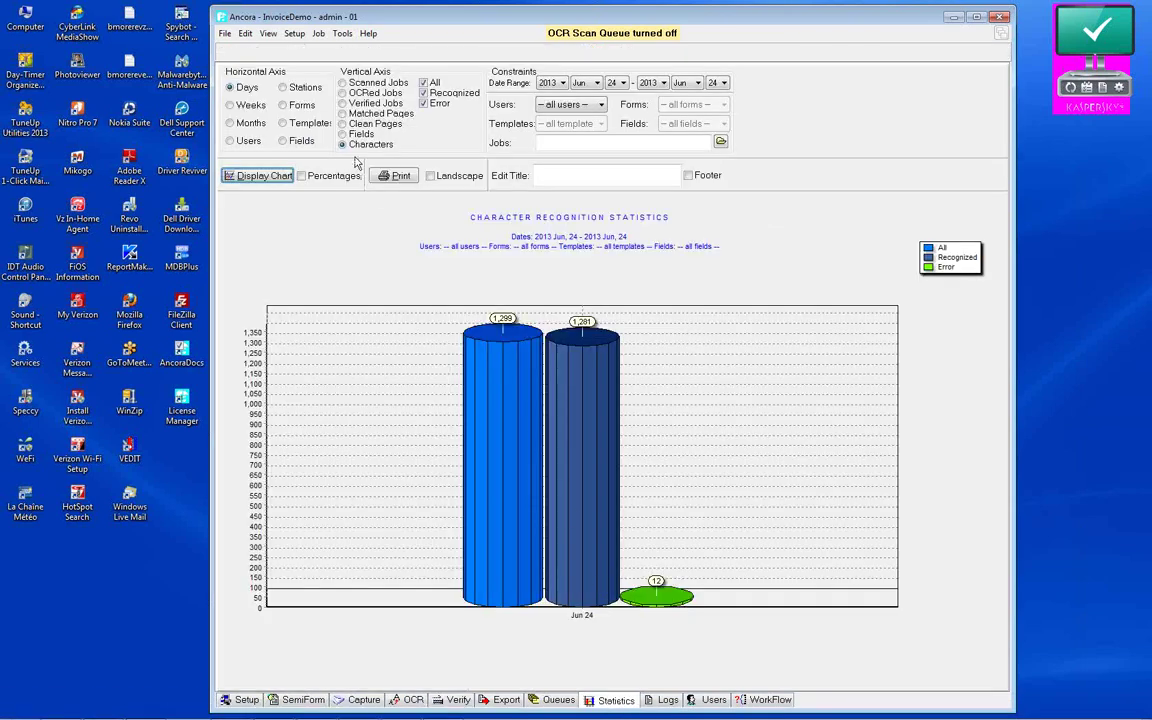
{"action": "left_click", "coordinate": [279, 179]}
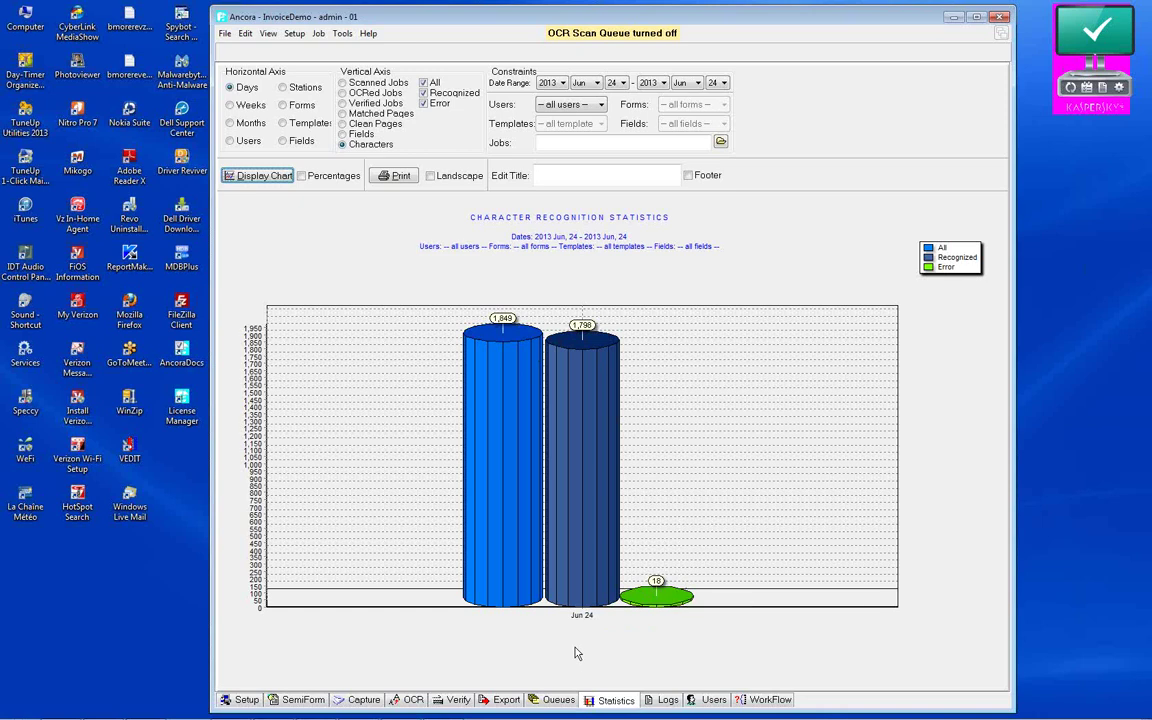
Step: Open user management and review the Users and Groups sub-tabs, ending on Users
{"action": "left_click", "coordinate": [712, 700]}
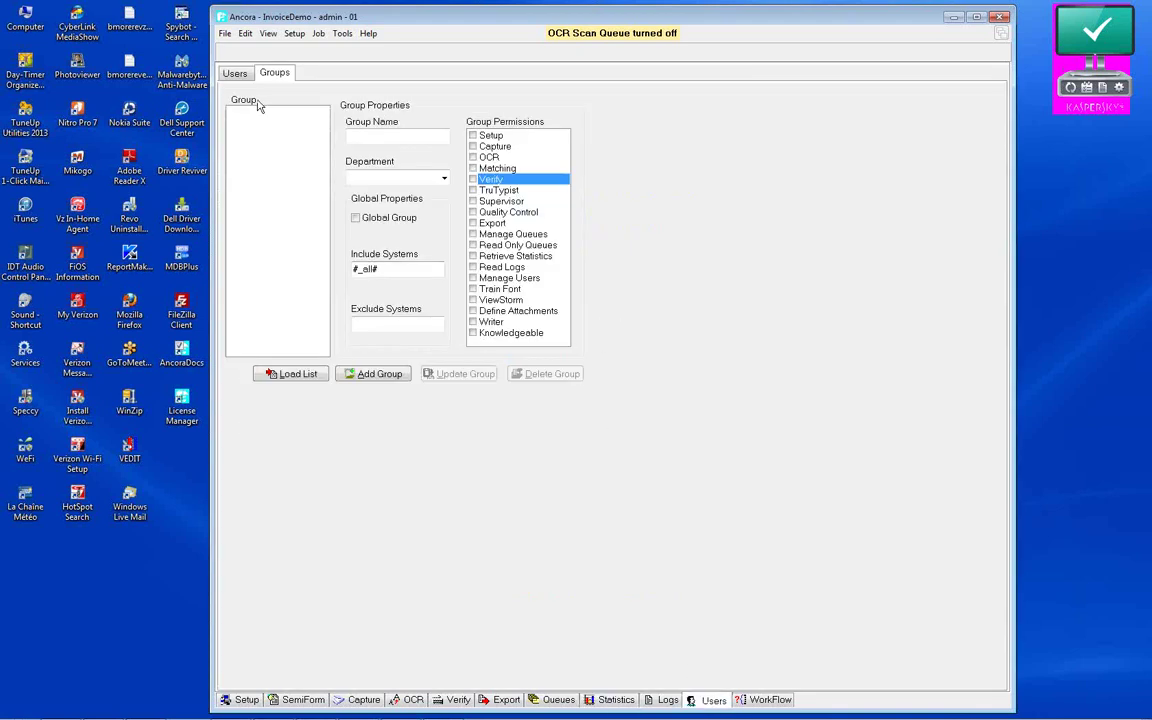
{"action": "left_click", "coordinate": [234, 74]}
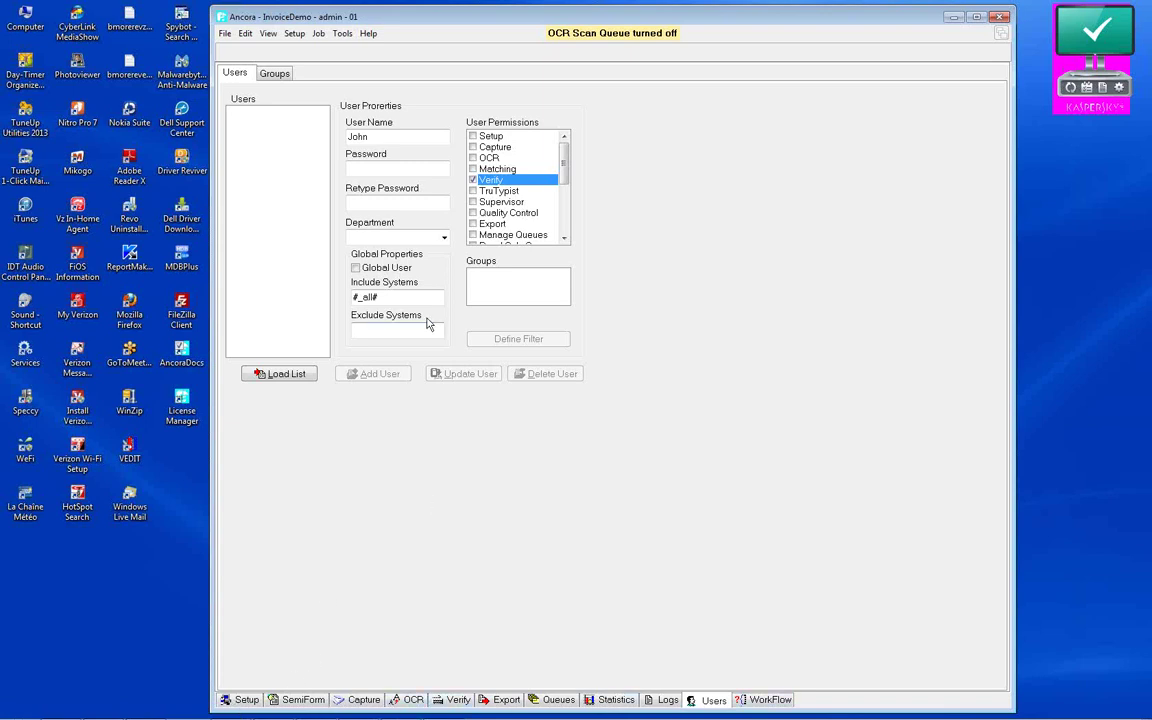
{"action": "left_click", "coordinate": [276, 75]}
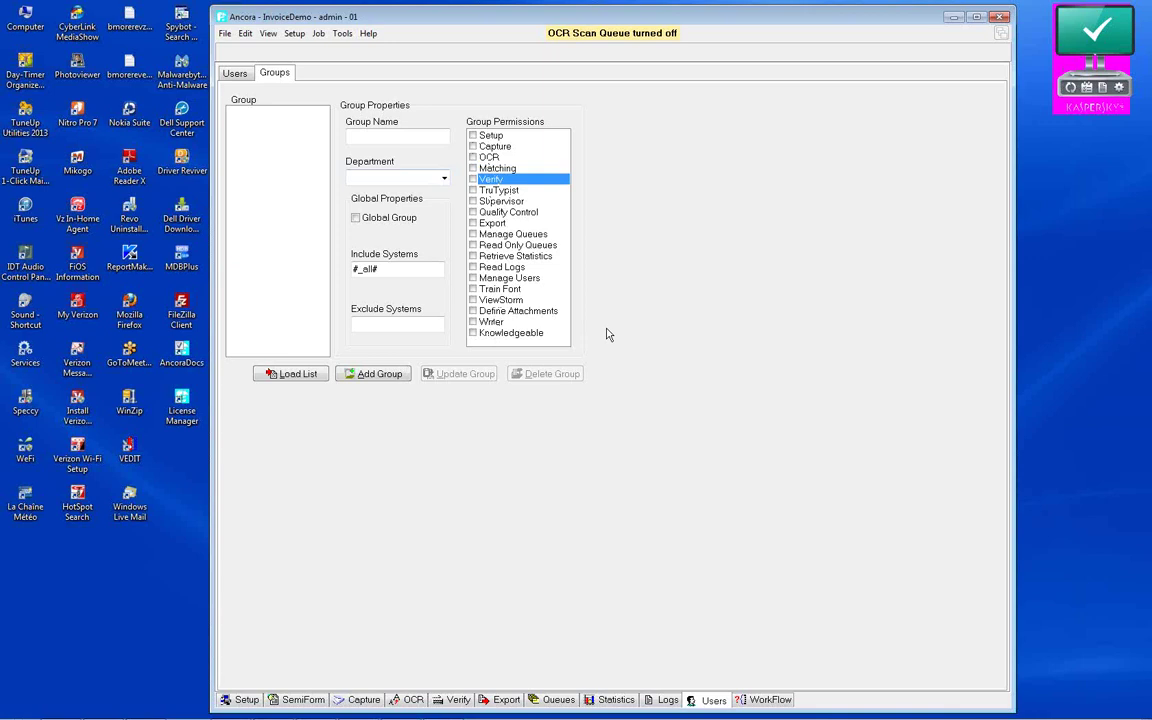
{"action": "left_click", "coordinate": [235, 74]}
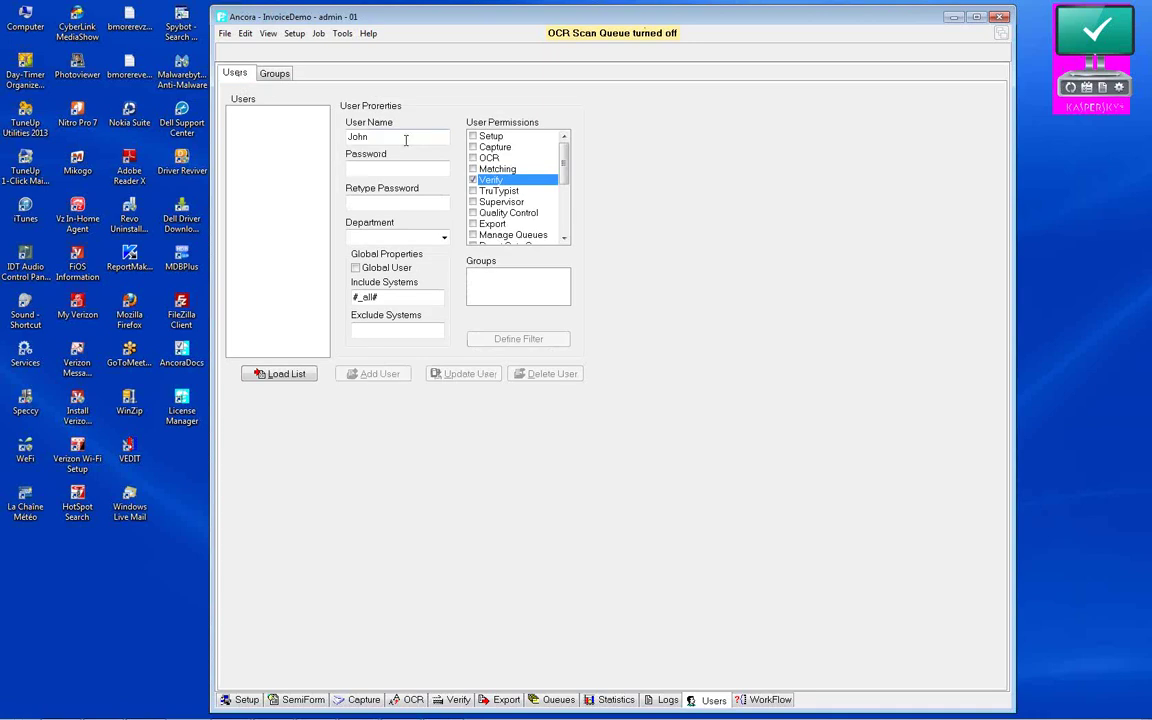
Step: Open and close the empty Department dropdown on the user form, leaving no department assigned
{"action": "left_click", "coordinate": [445, 242]}
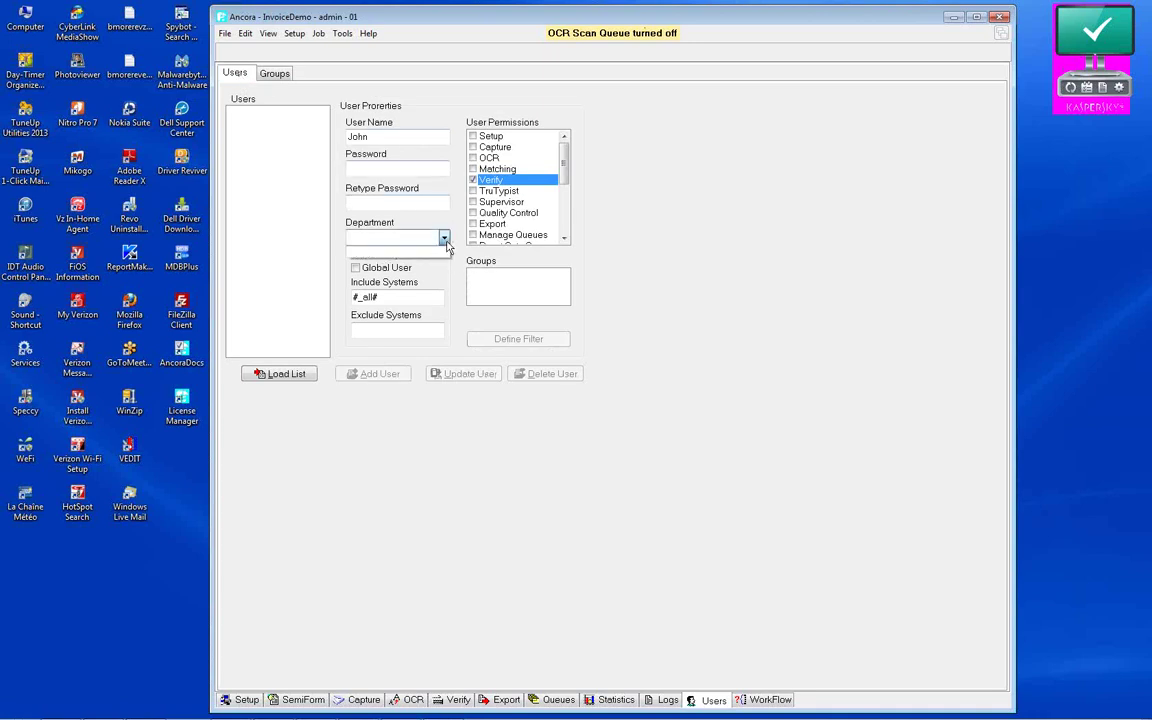
{"action": "left_click", "coordinate": [445, 243]}
{"action": "left_click", "coordinate": [445, 243]}
{"action": "left_click", "coordinate": [445, 243]}
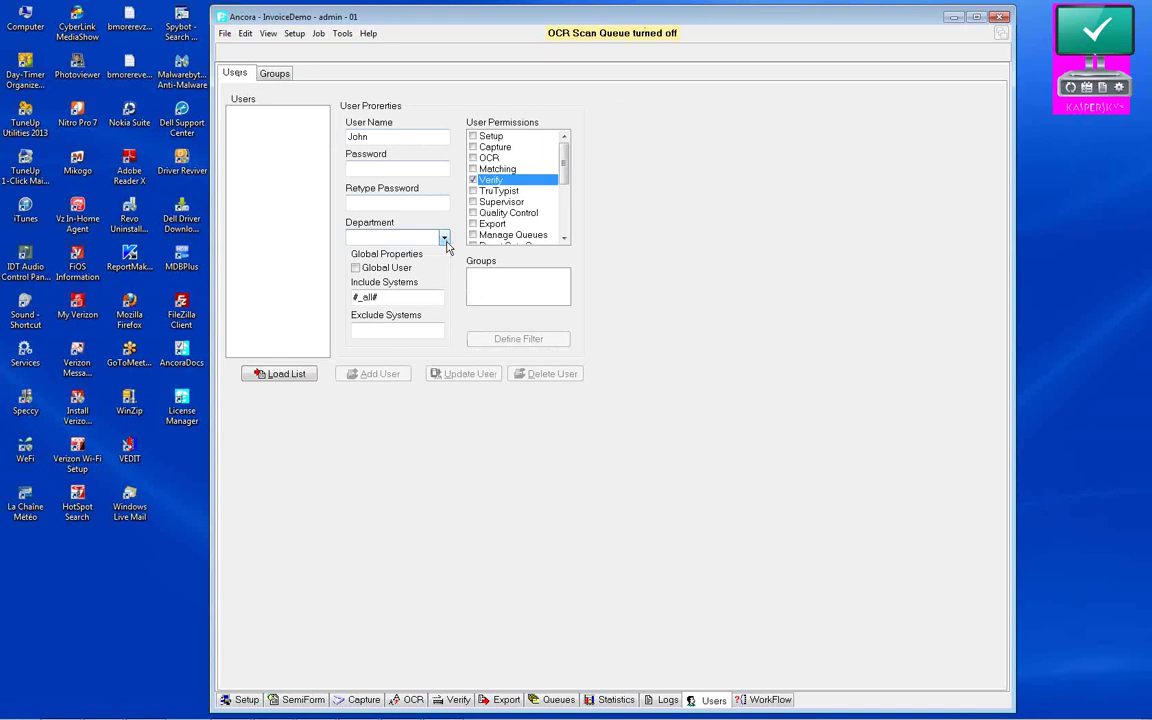
Step: Switch back to the template Setup tab
{"action": "left_click", "coordinate": [247, 700]}
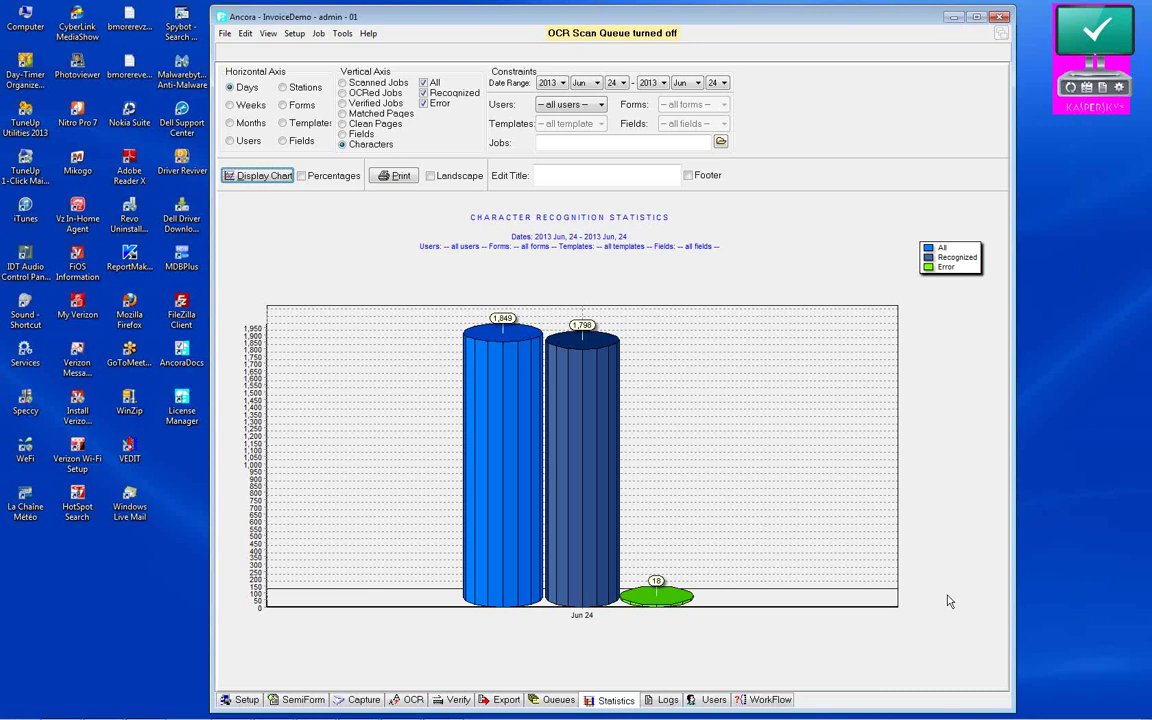
Step: Set the horizontal axis to Users and keep the user filter on -- all users --
{"action": "left_click", "coordinate": [233, 143]}
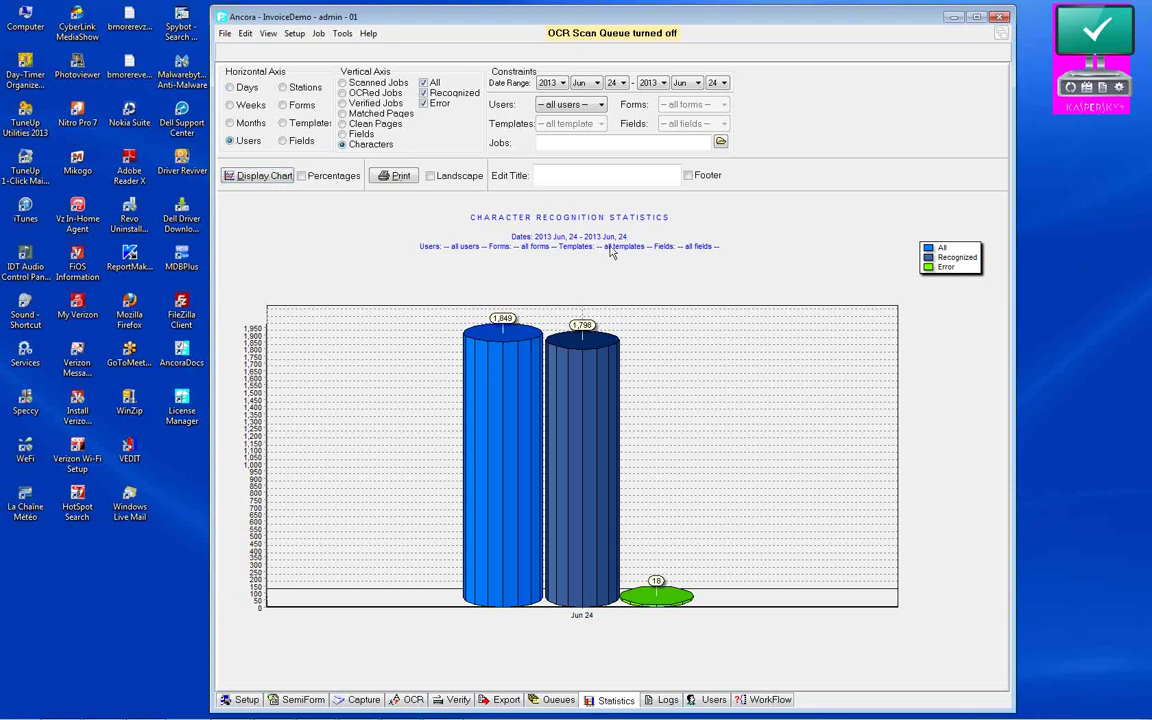
{"action": "left_click", "coordinate": [600, 105]}
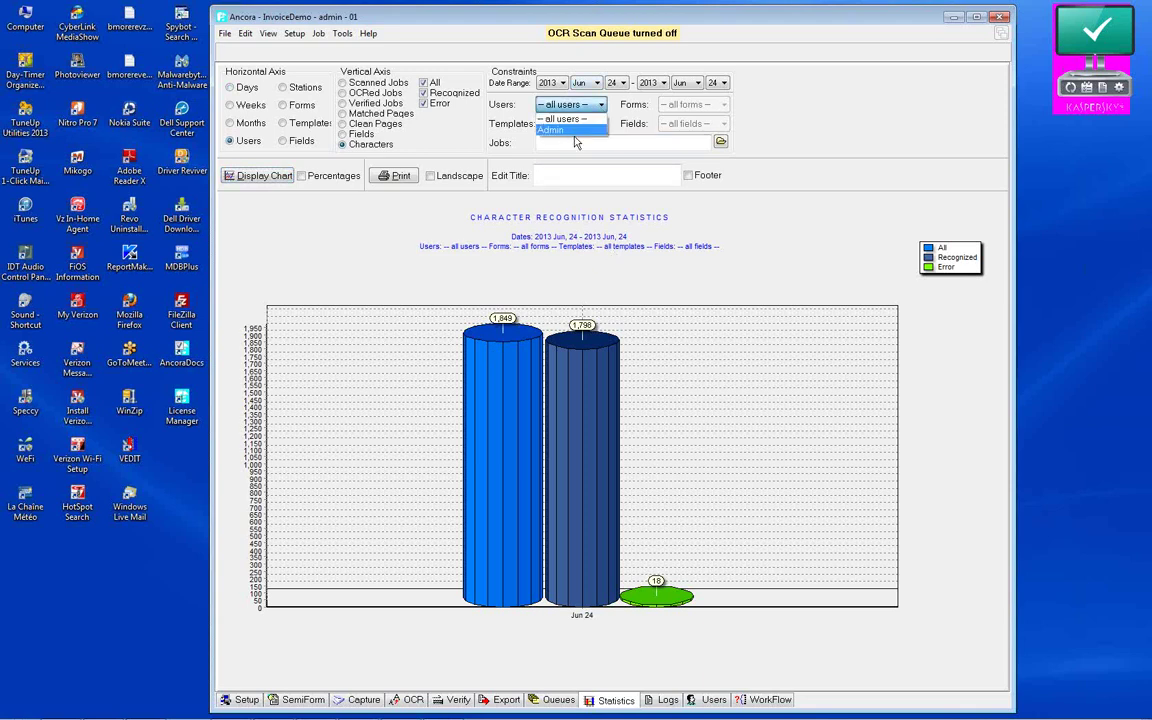
{"action": "left_click", "coordinate": [771, 160]}
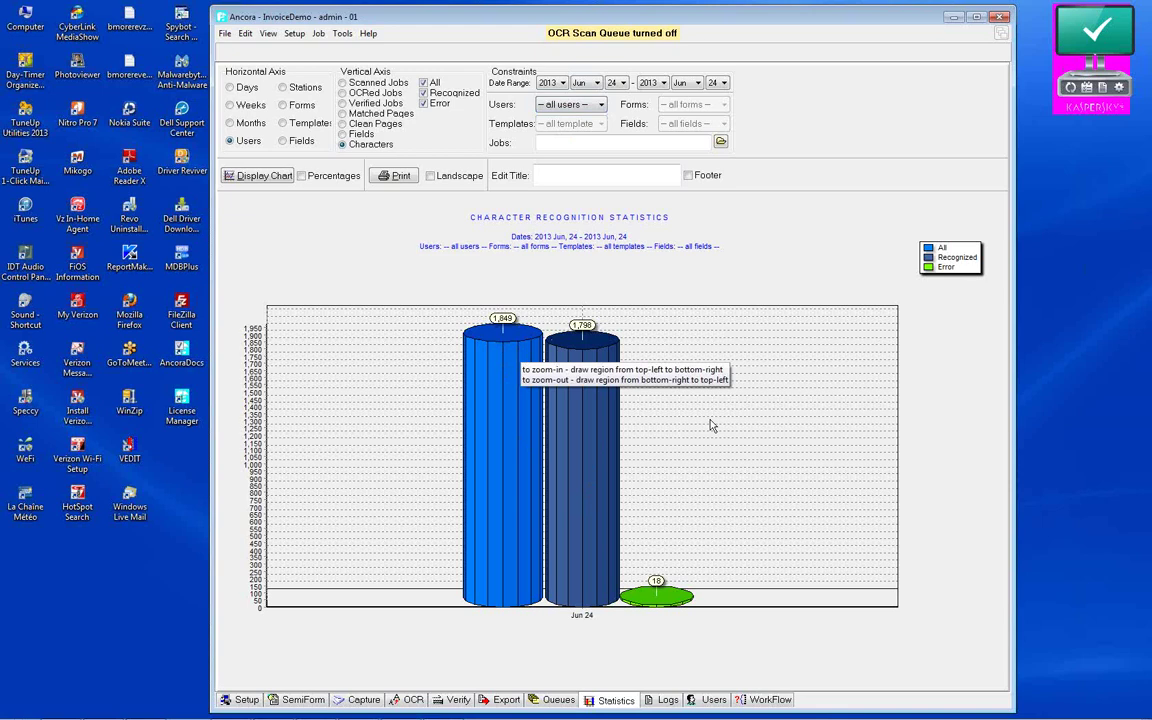
Step: Chart Verified Jobs per user, then redraw it as OCRed Jobs per user (admin: 7)
{"action": "left_click", "coordinate": [343, 93]}
{"action": "left_click", "coordinate": [342, 84]}
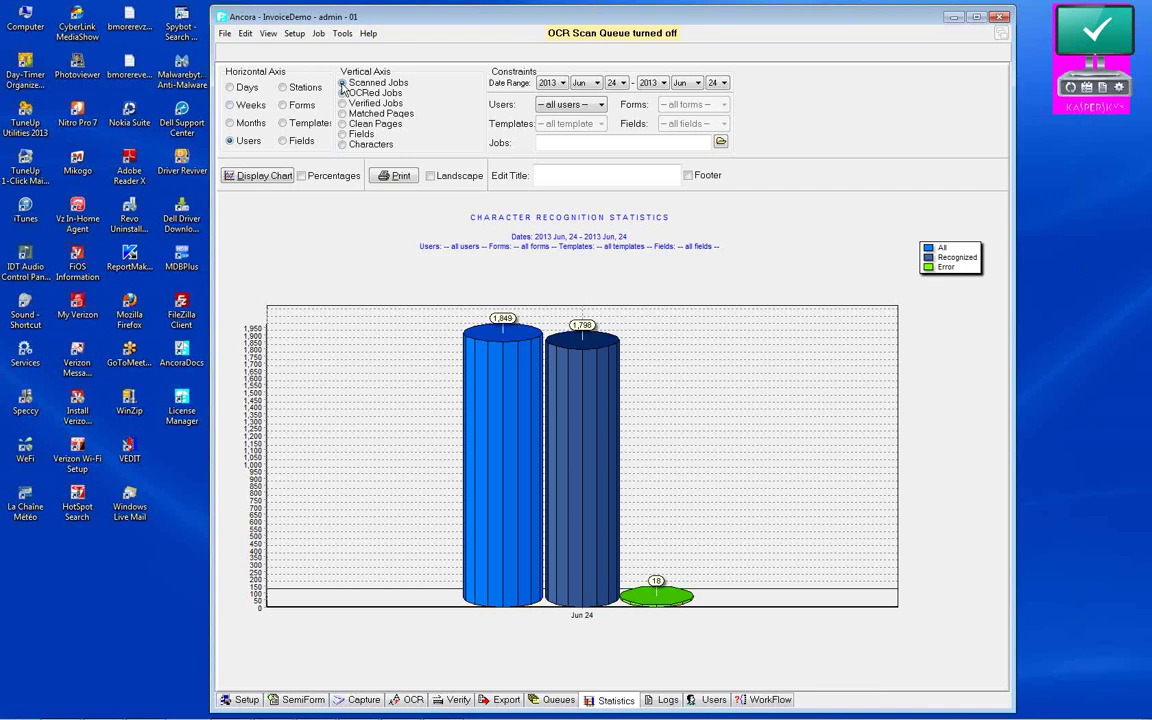
{"action": "left_click", "coordinate": [342, 104]}
{"action": "left_click", "coordinate": [256, 176]}
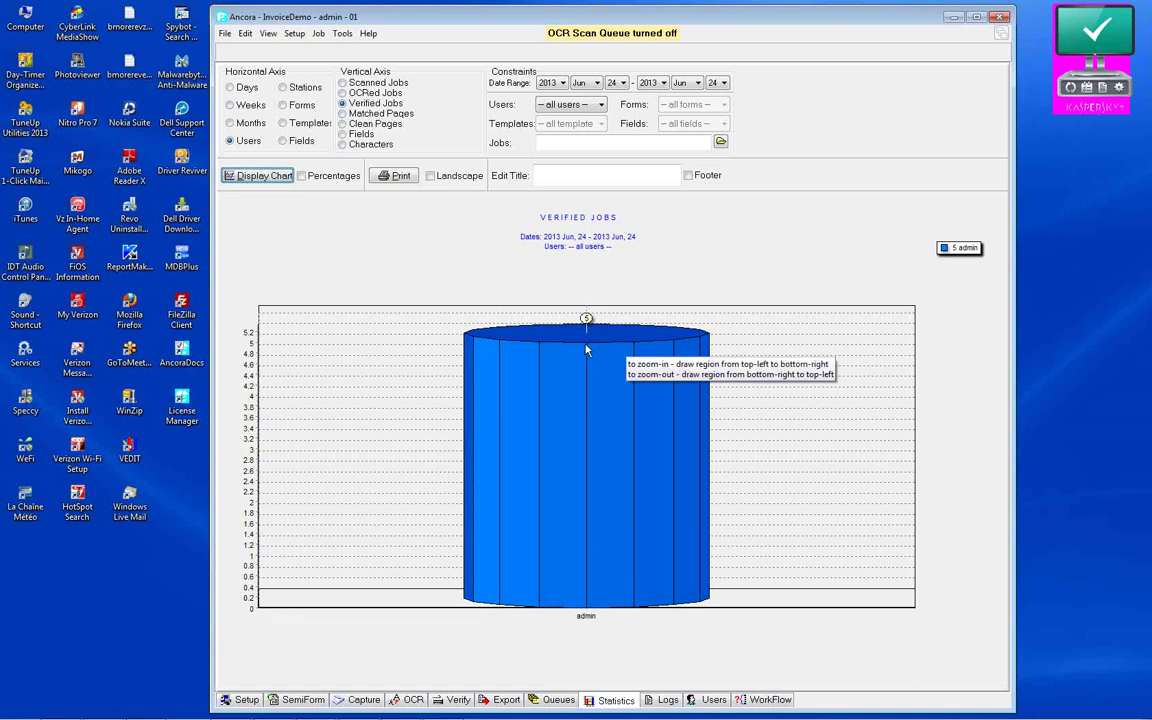
{"action": "left_click", "coordinate": [343, 93]}
{"action": "left_click", "coordinate": [266, 181]}
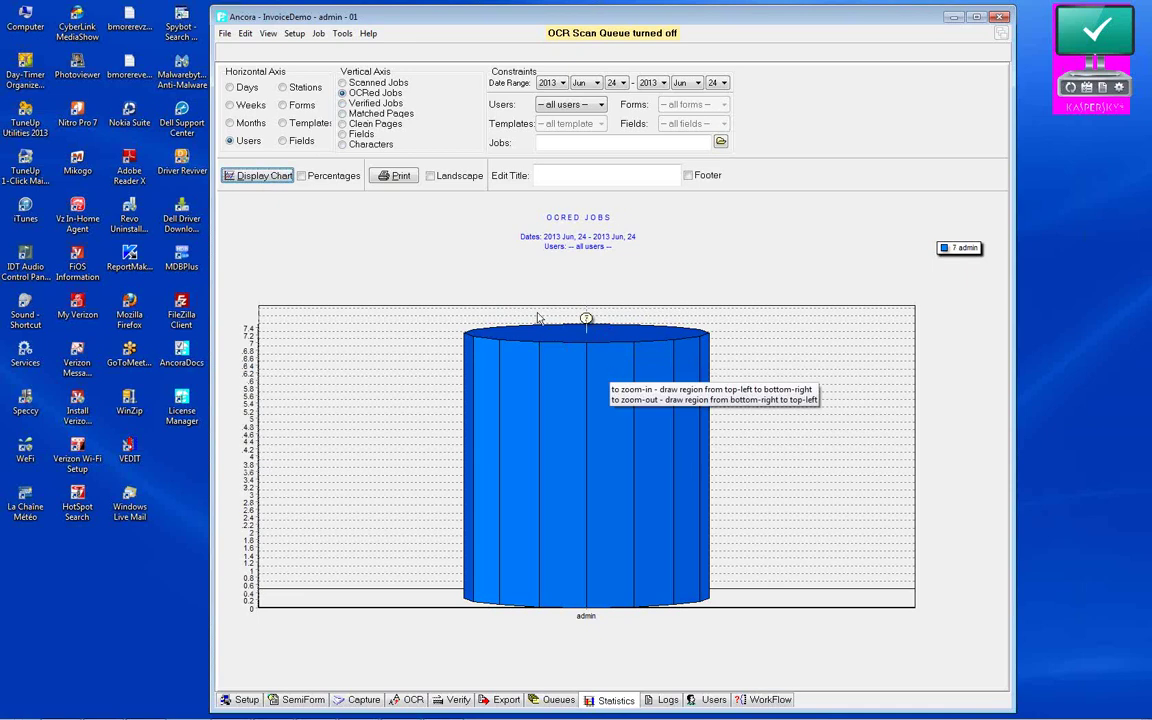
Step: Chart Fields per user, showing admin's 269 all, 221 recognized, 9 errors, 234 filled and 35 empty
{"action": "left_click", "coordinate": [343, 134]}
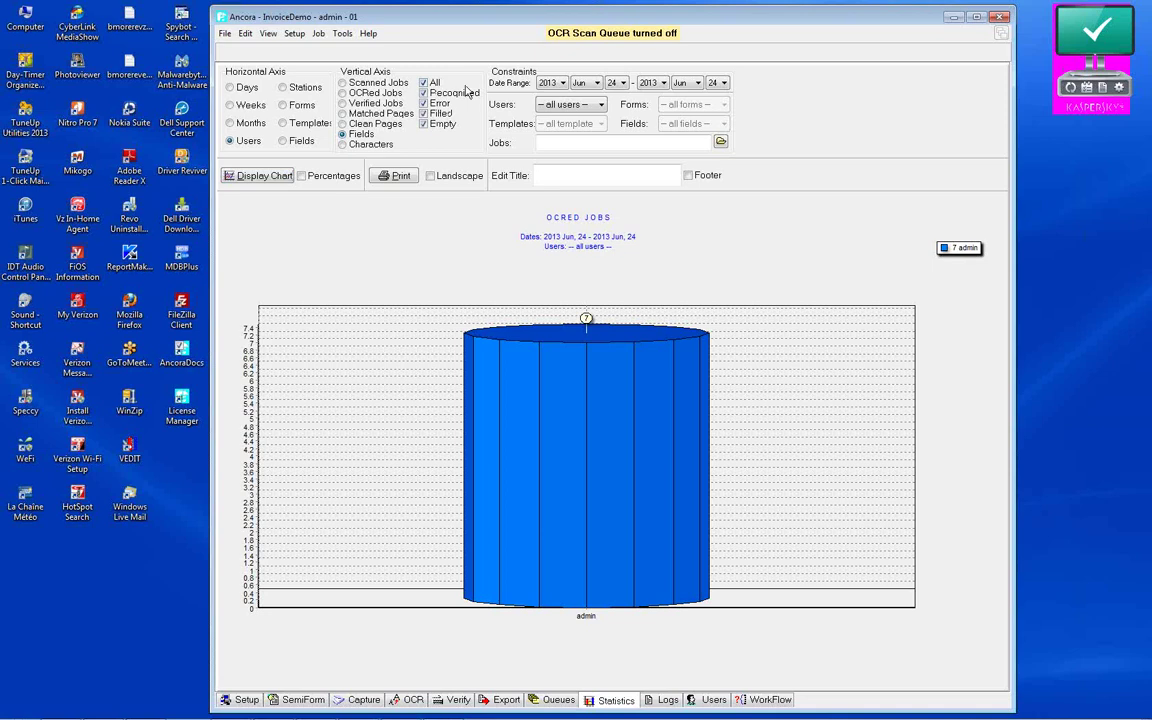
{"action": "left_click", "coordinate": [262, 176]}
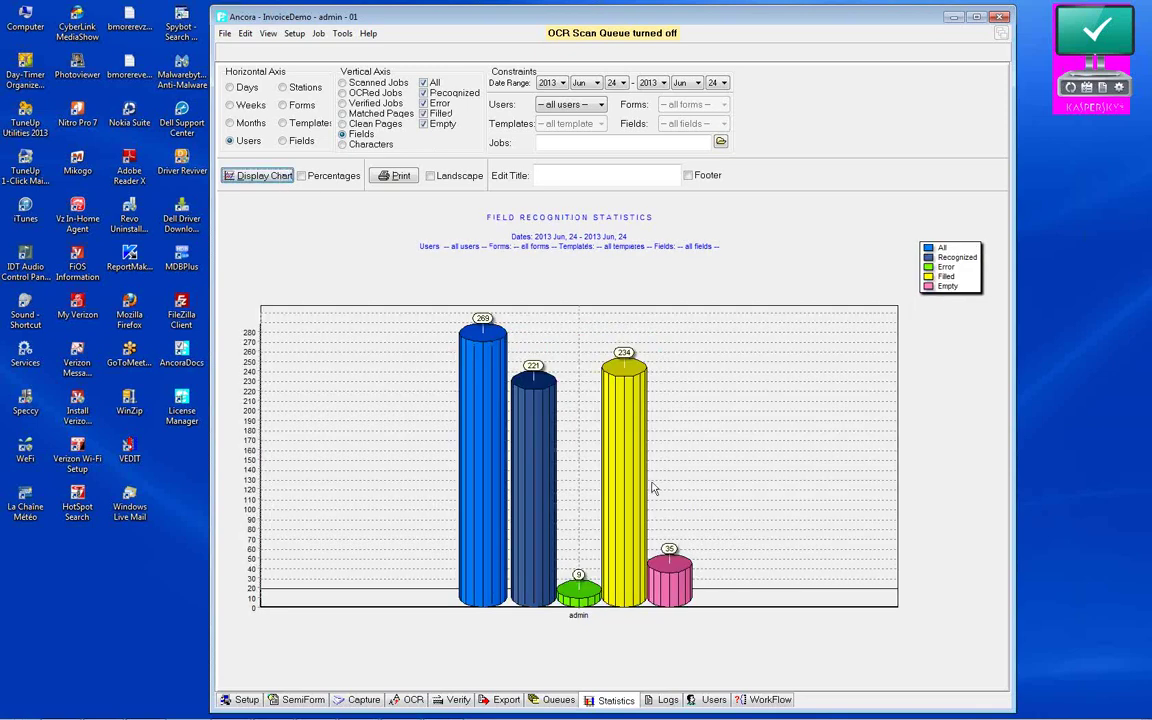